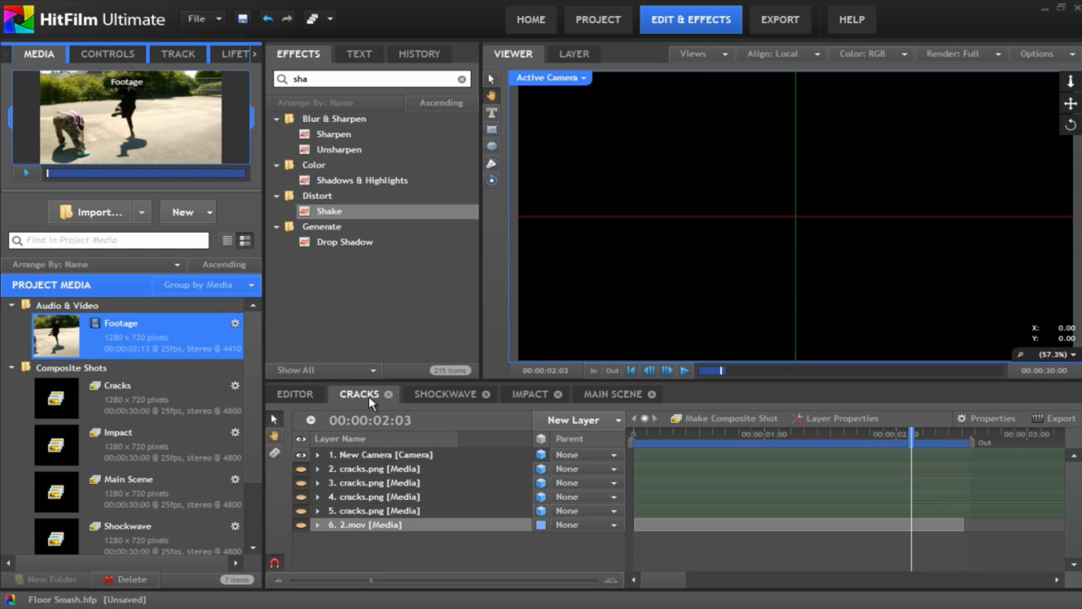
Step: Turn on the 2.mov footage and all four cracks.png layers (rows 5 to 2) in the Cracks shot
click(301, 525)
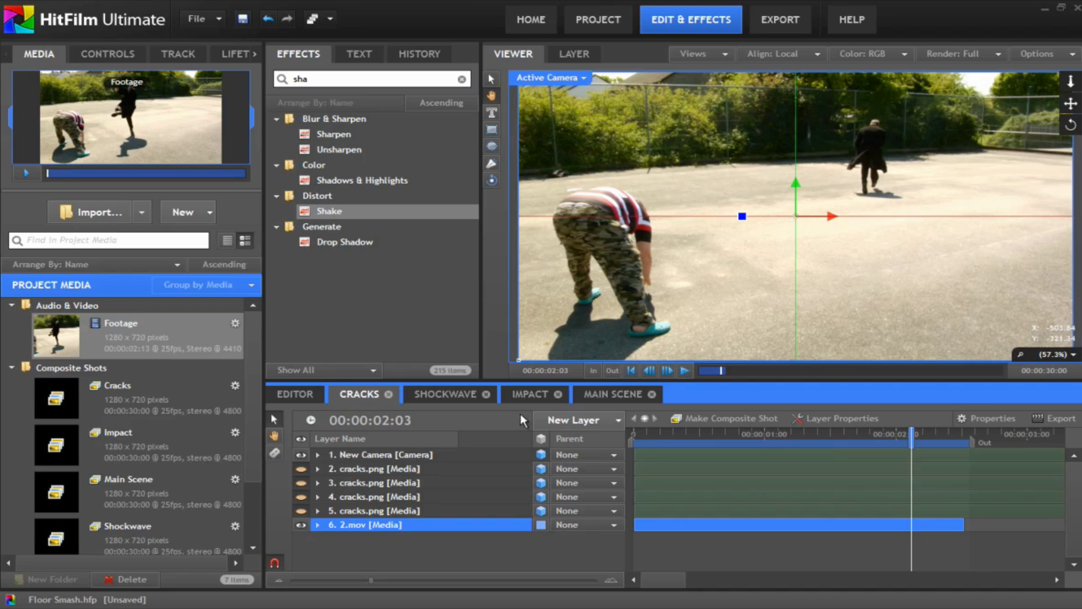
click(381, 511)
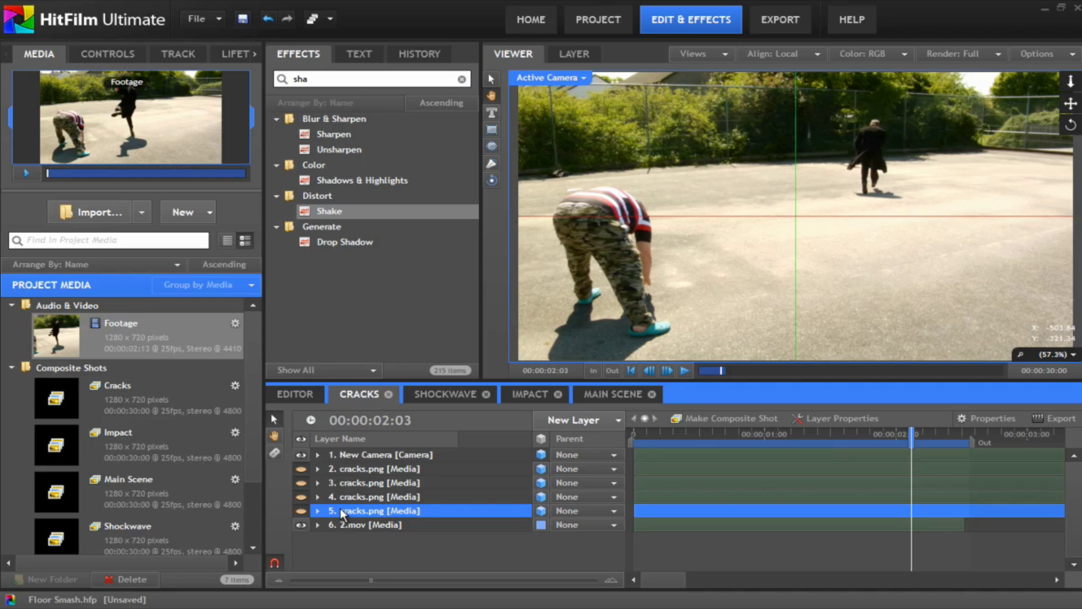
click(301, 511)
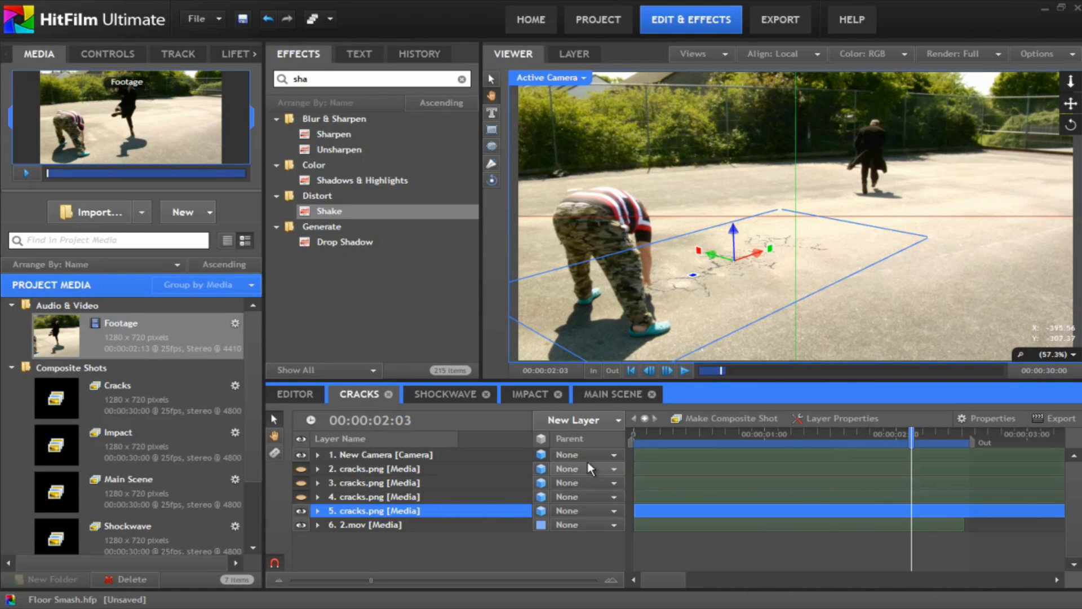
click(370, 497)
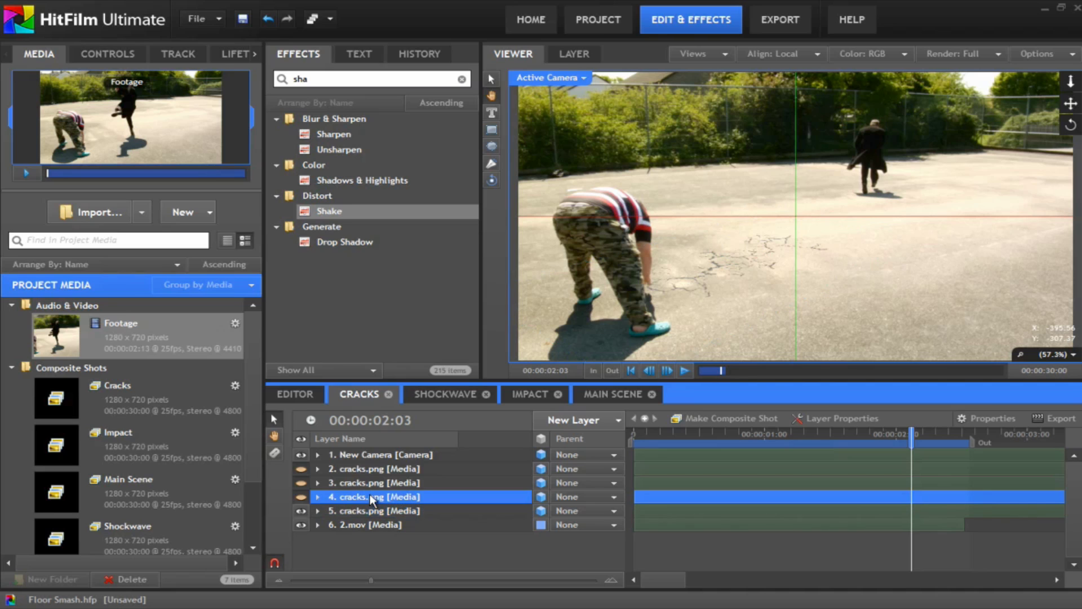
click(301, 497)
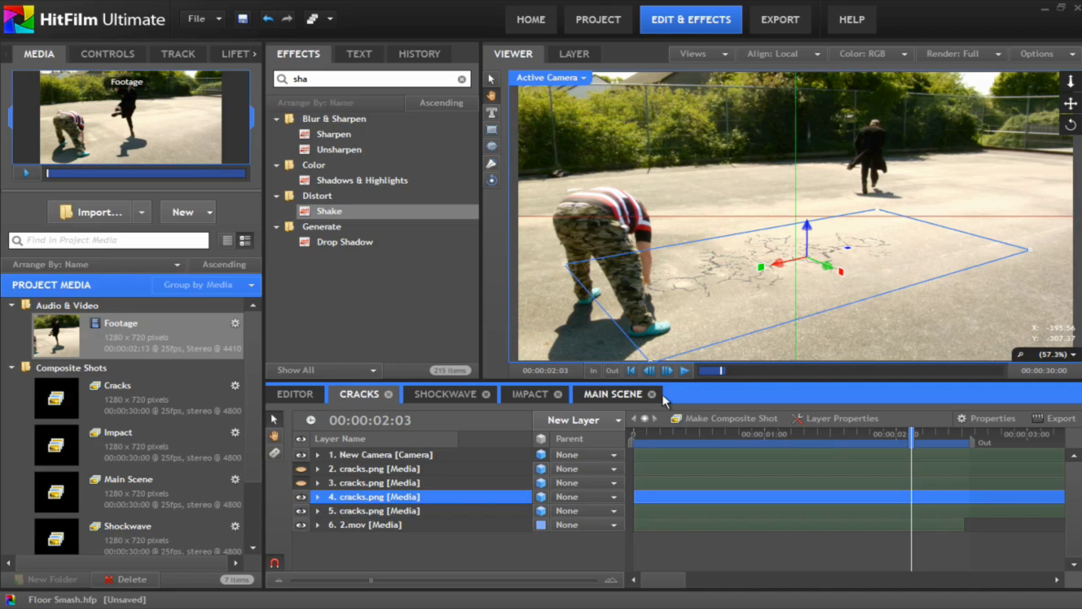
click(377, 483)
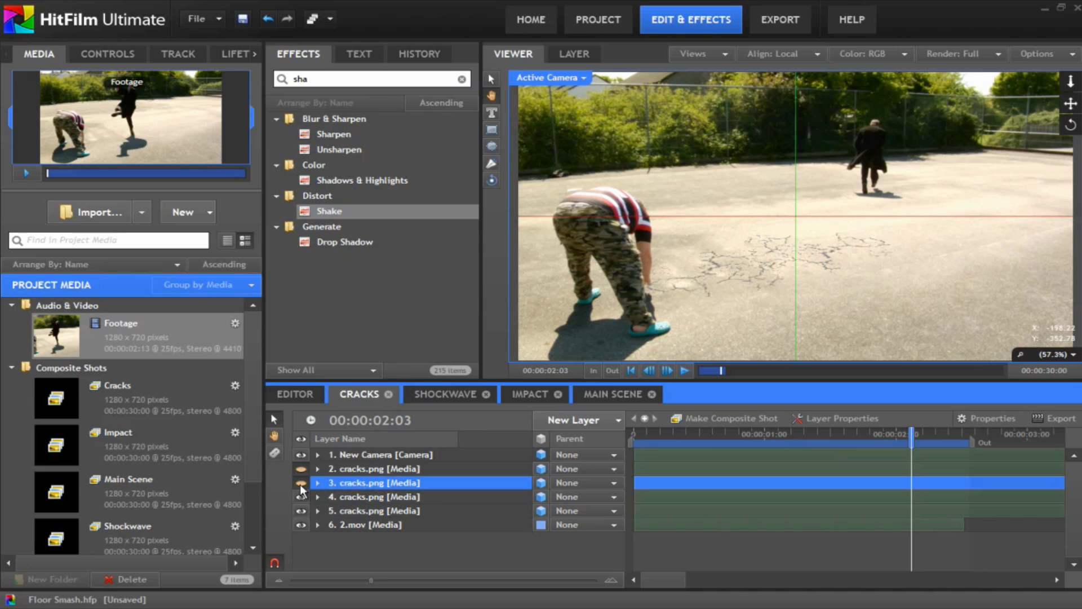
click(301, 482)
click(316, 468)
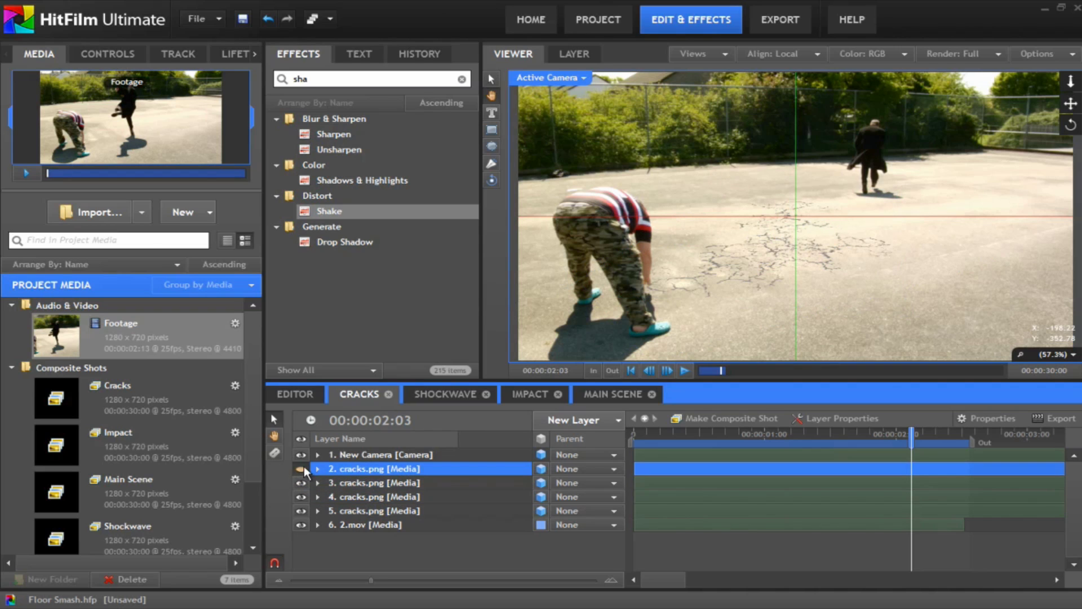
click(301, 468)
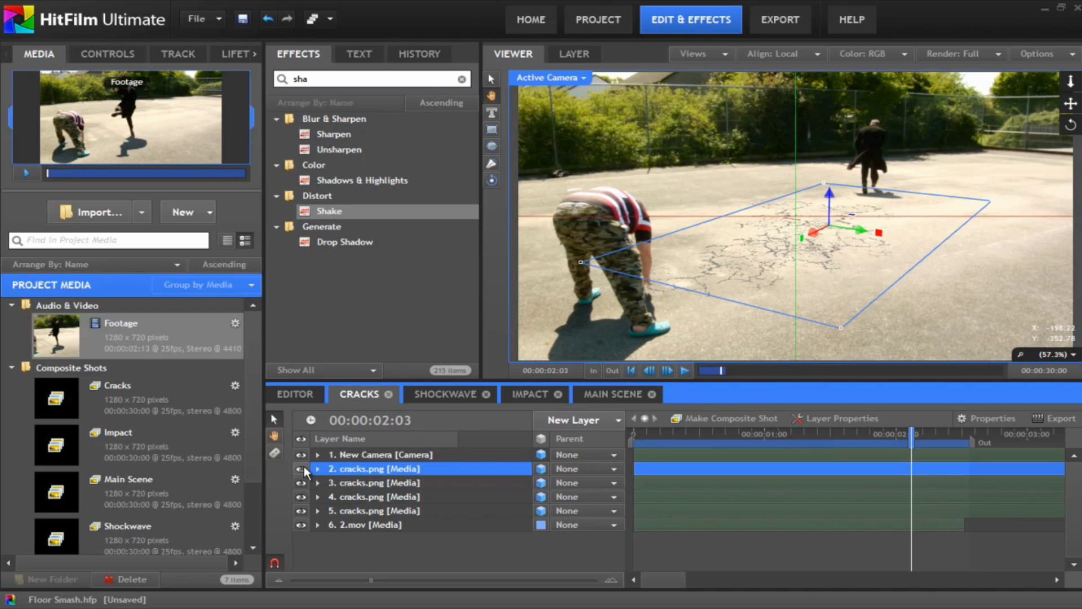
Step: Return the playhead to 00:00:02:00 and hide 2.mov so the white cracks show alone on black
click(457, 545)
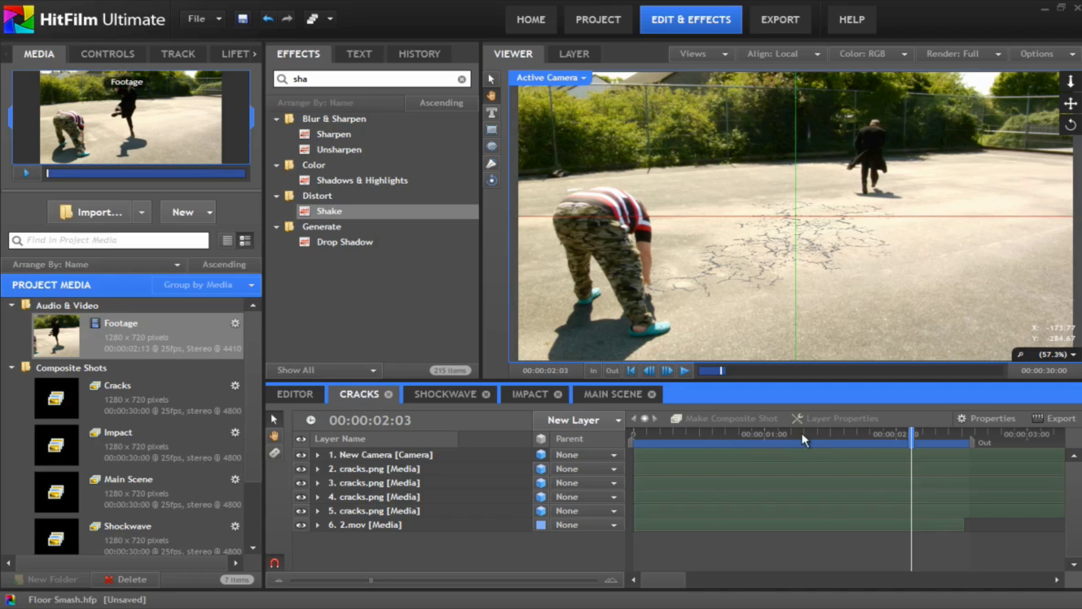
drag(913, 435, 899, 466)
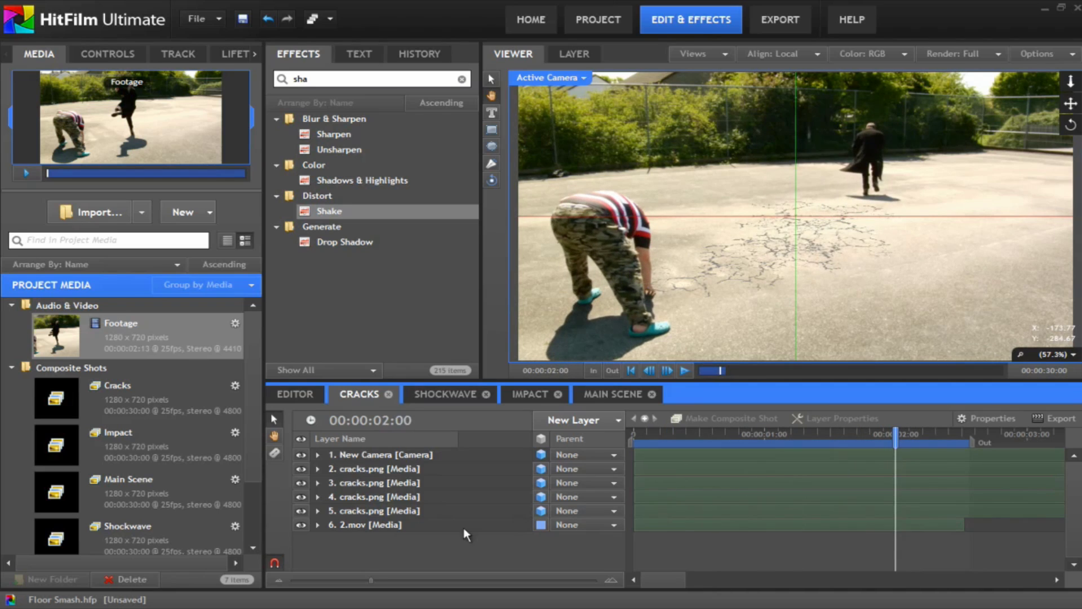
click(301, 524)
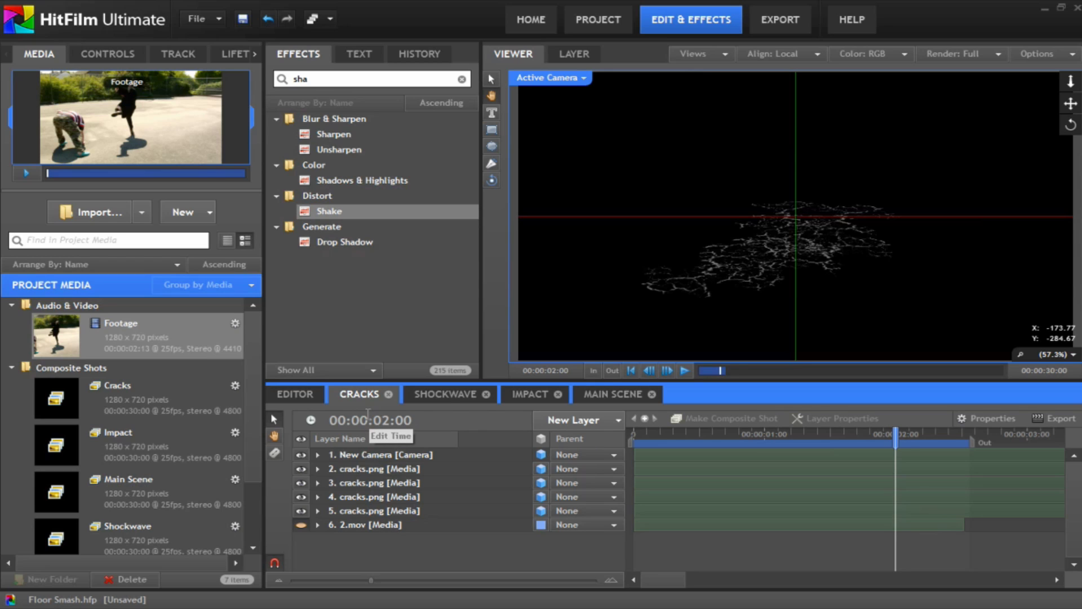
click(445, 395)
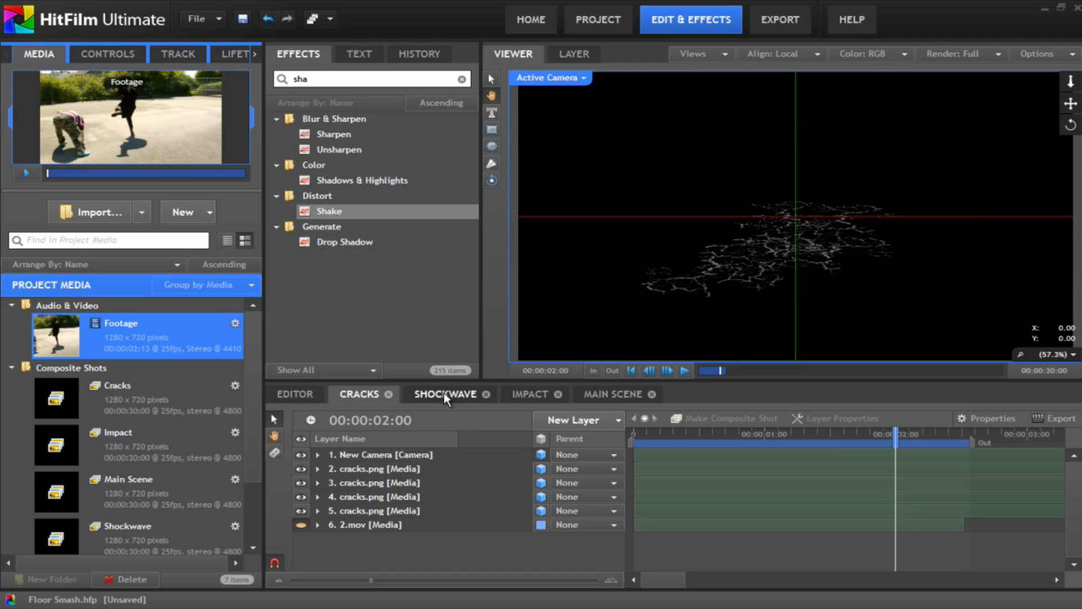
Step: In the Shockwave shot, turn on the 2.mov footage layer and show its Transform controls
click(444, 392)
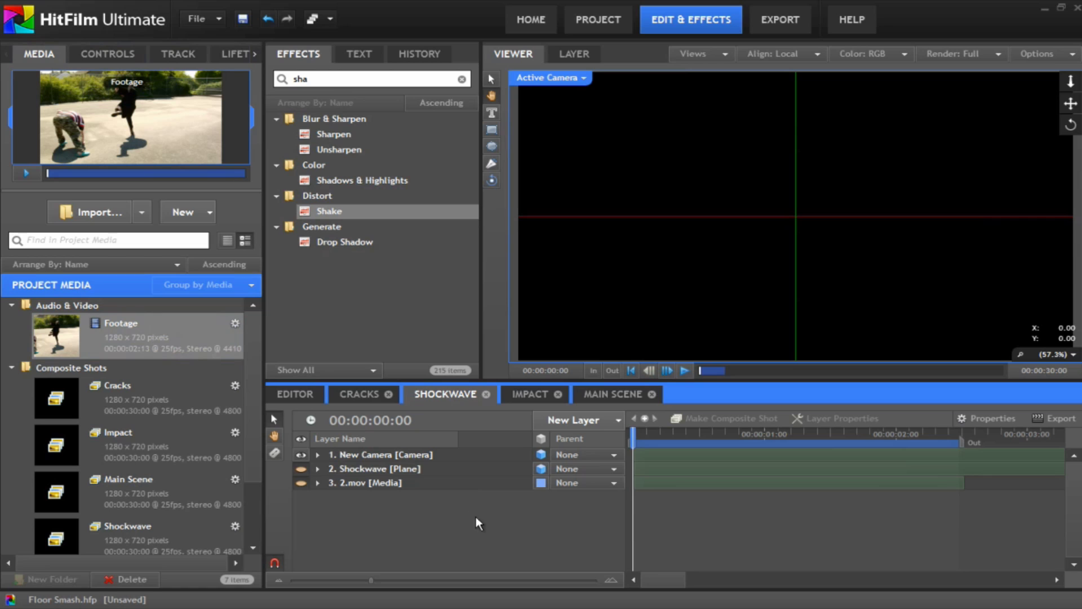
click(357, 484)
click(302, 483)
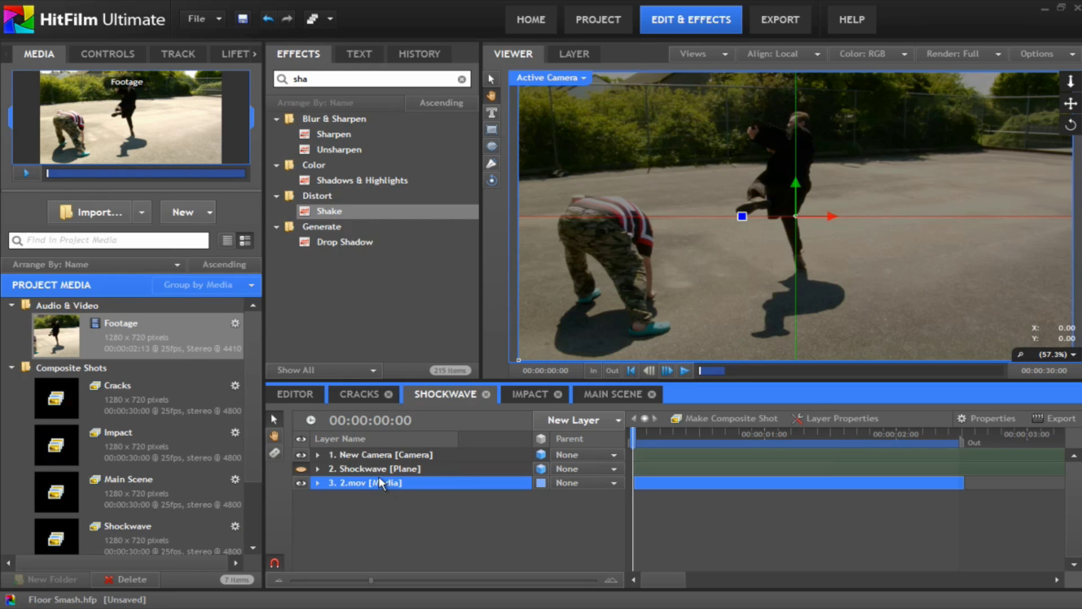
click(108, 53)
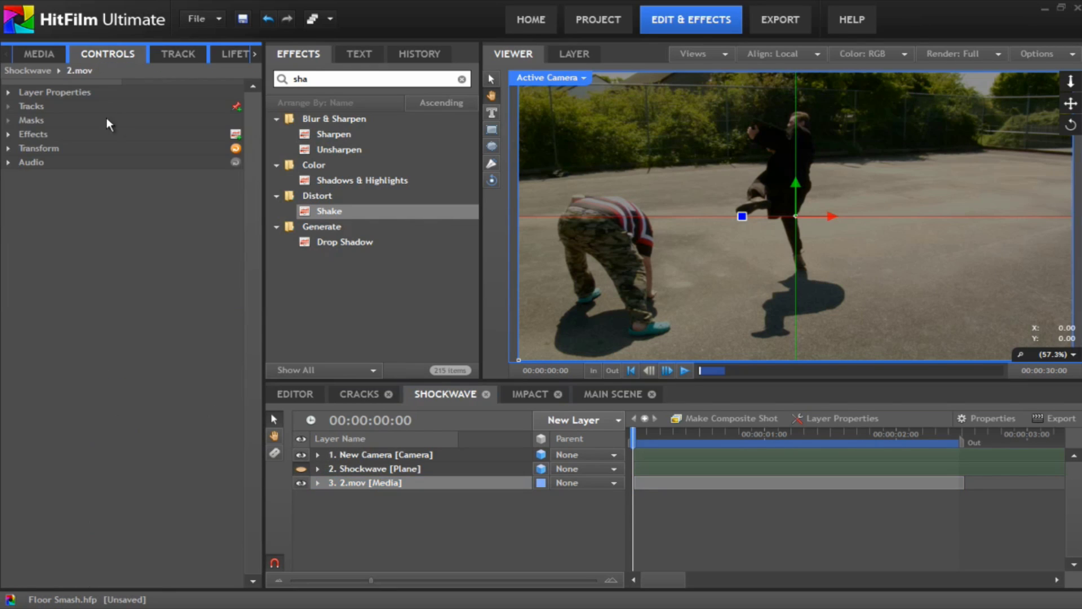
click(9, 148)
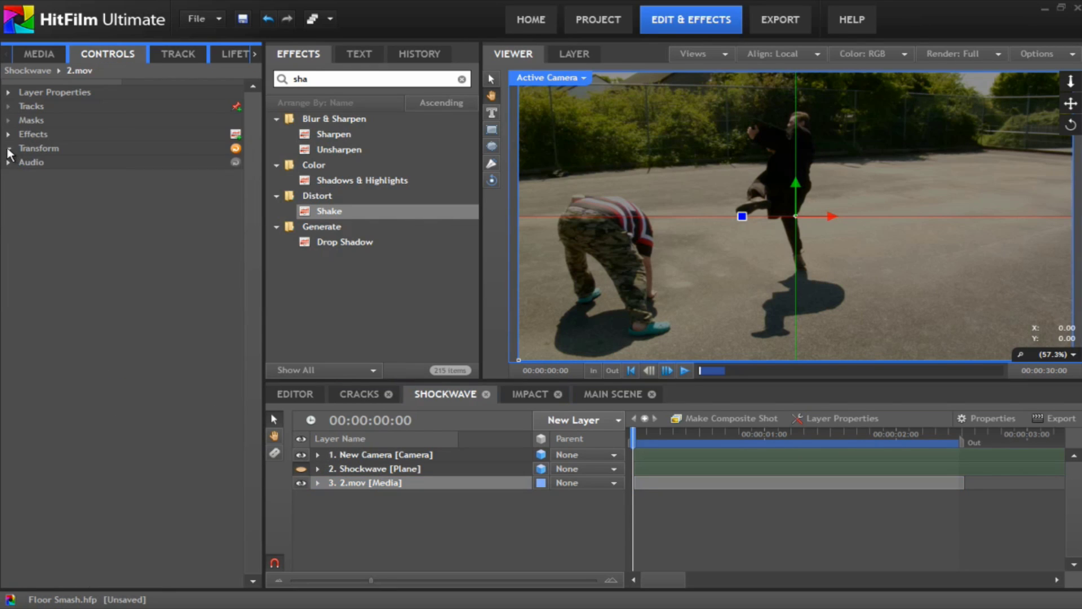
Step: Turn on the white Shockwave plane, trying its opacity at 44% before restoring 100%
click(363, 468)
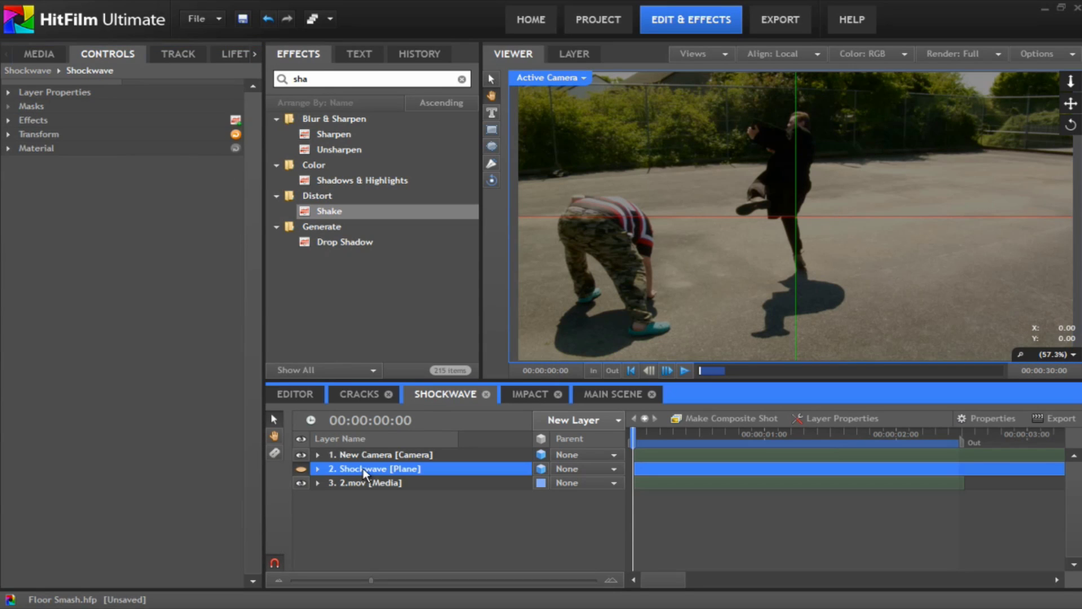
click(301, 469)
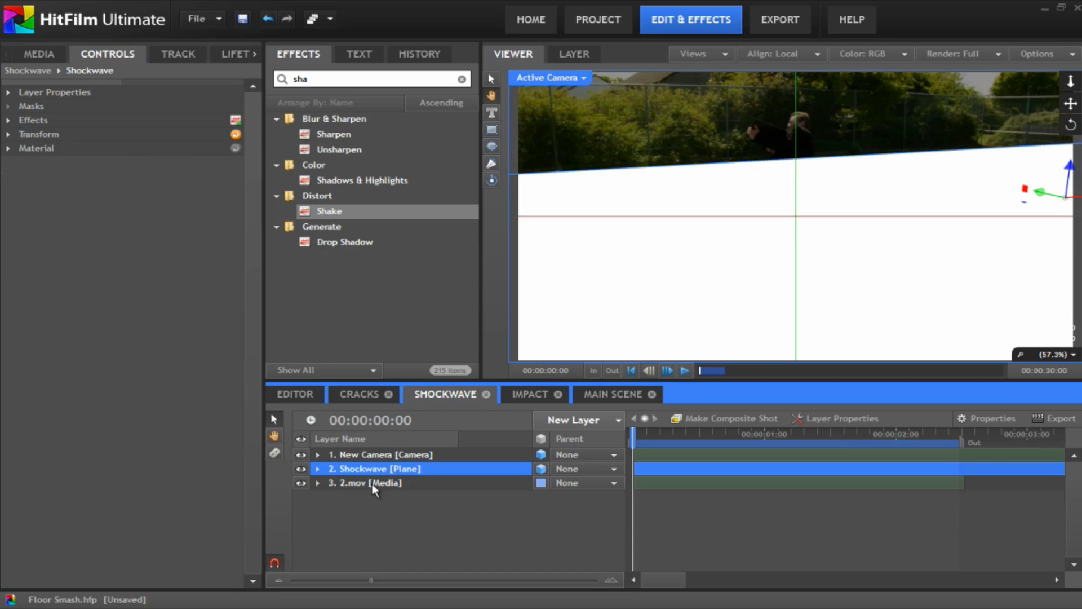
click(8, 136)
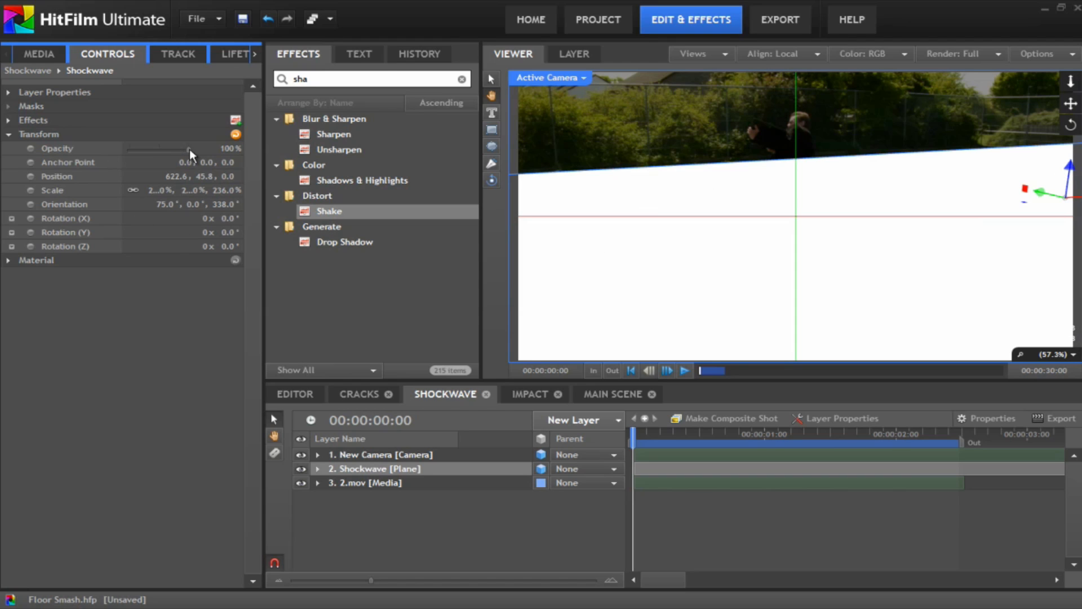
drag(190, 148, 160, 155)
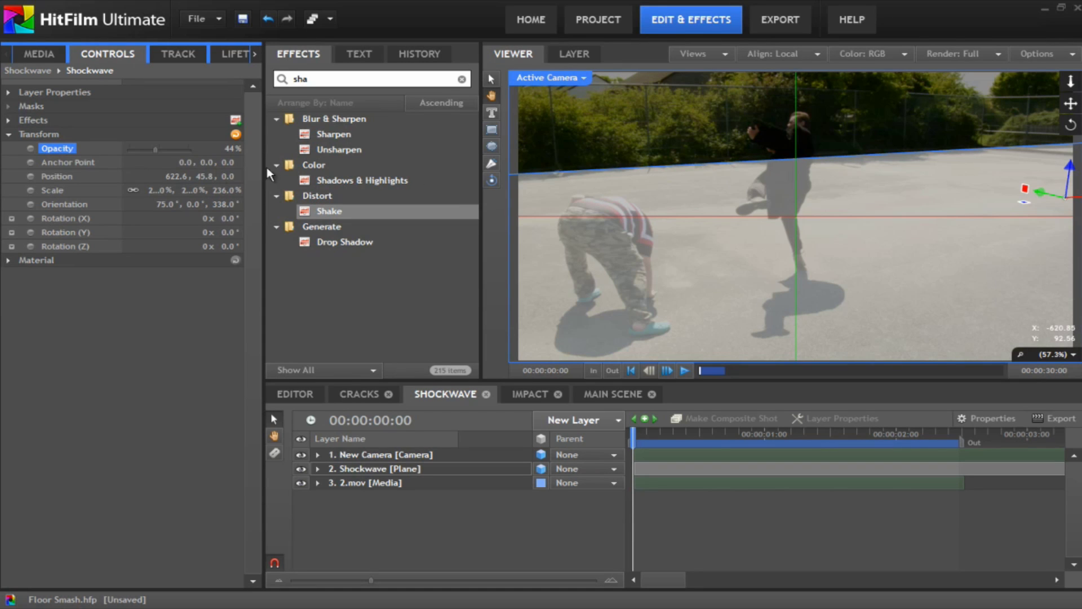
drag(152, 159, 225, 157)
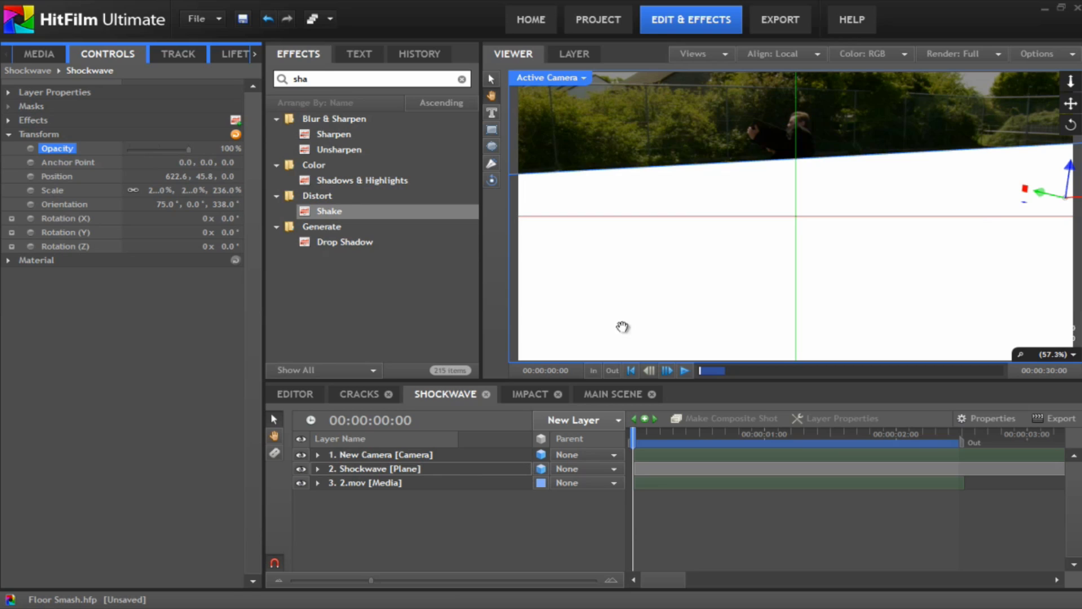
Step: Expand the plane's Radio Waves effect down to Appearance: white colour, 10.00 s wave end, 120 widths
click(317, 468)
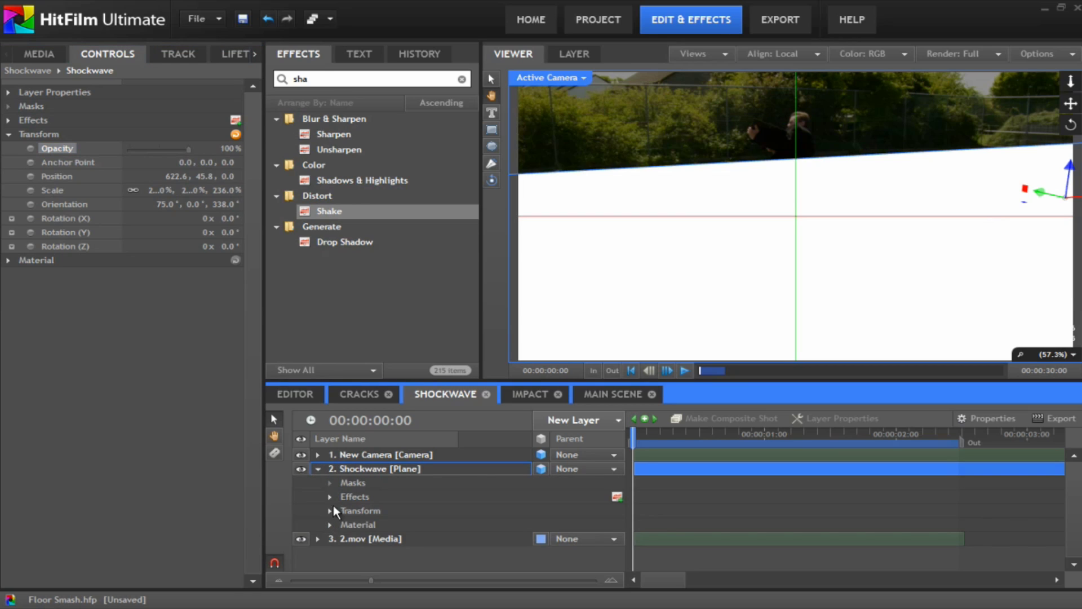
click(330, 496)
click(386, 509)
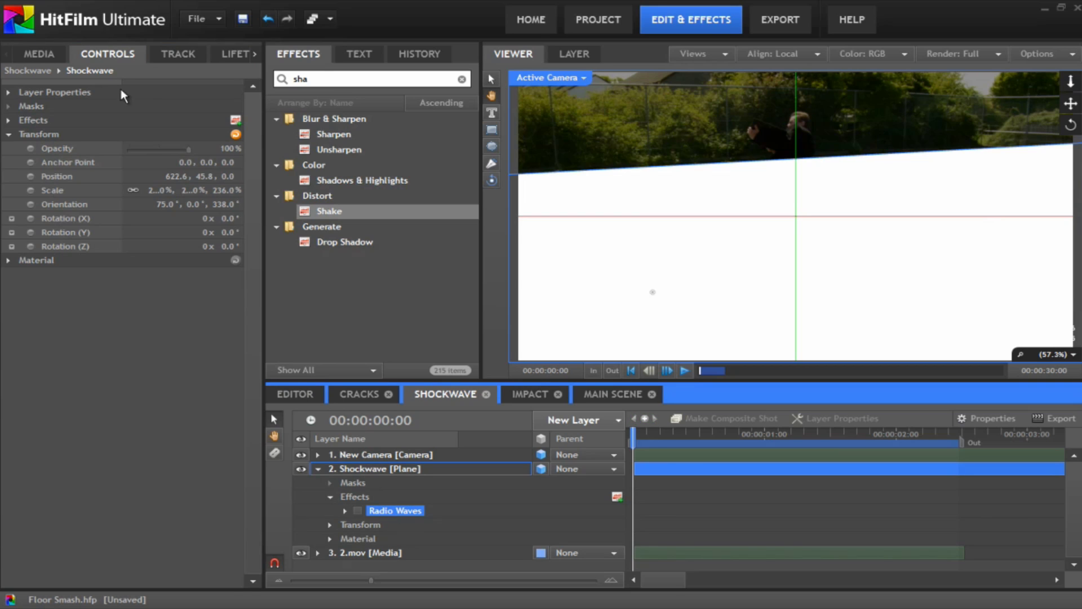
click(8, 121)
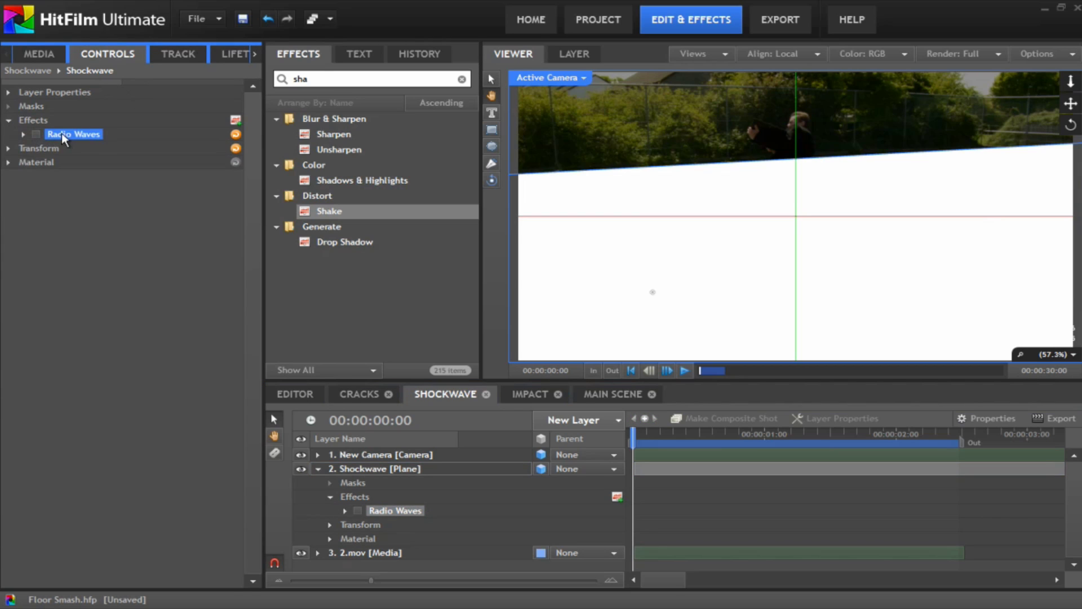
click(36, 133)
click(24, 135)
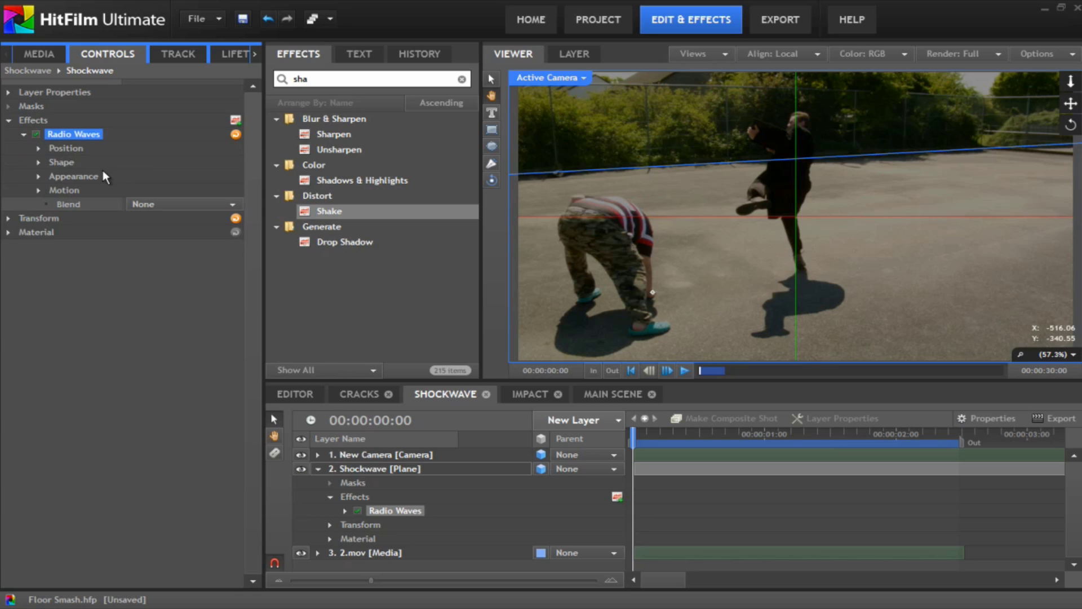
click(40, 148)
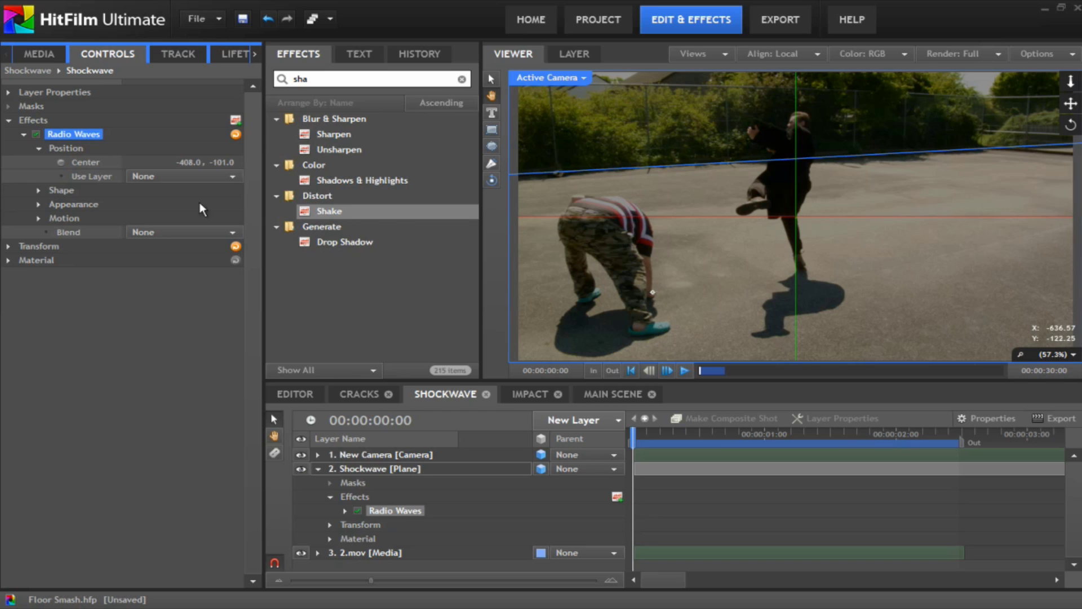
click(37, 190)
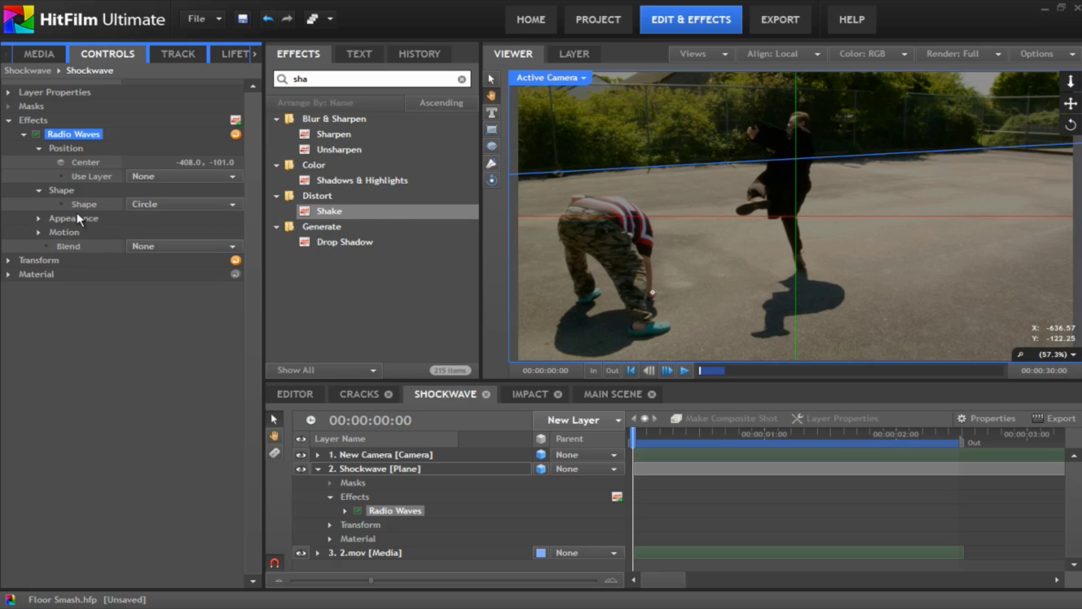
click(39, 218)
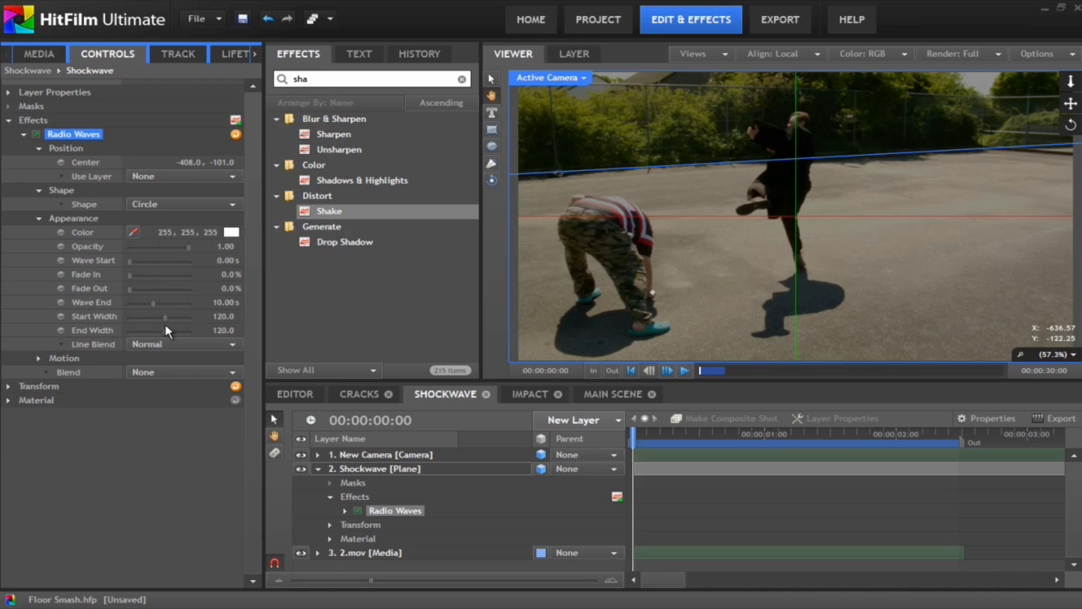
Step: Set the Radio Waves Expansion to 394 and scrub from the start to preview the growing ring
click(40, 358)
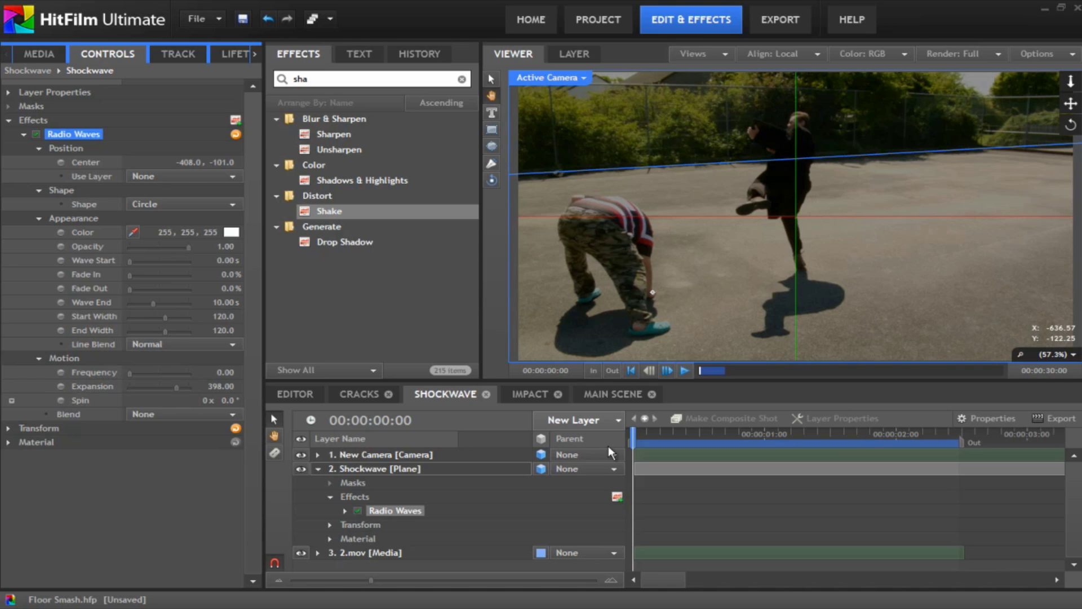
drag(634, 438, 961, 494)
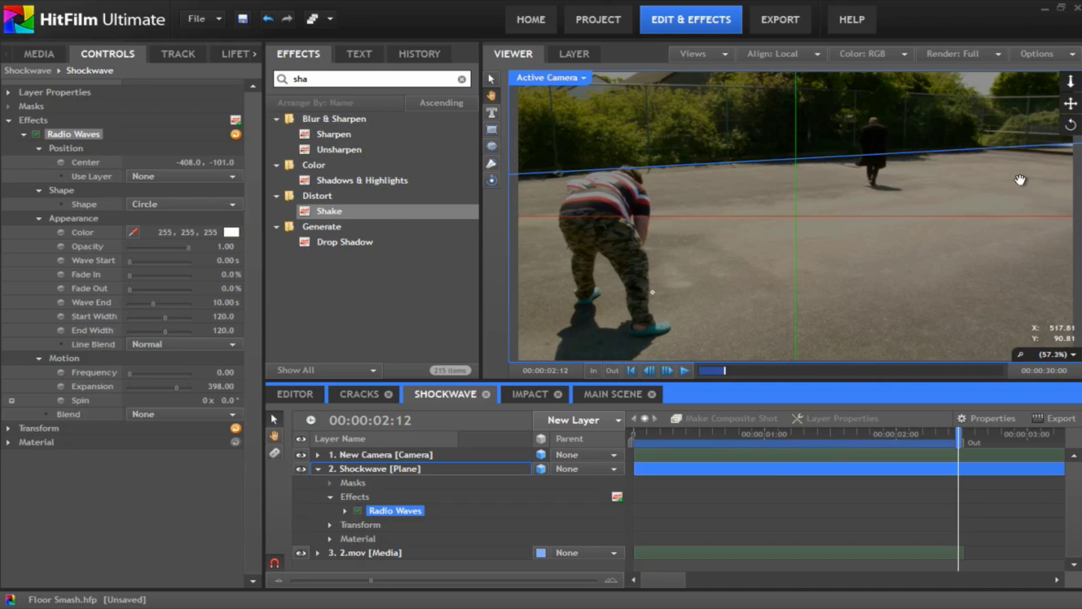
click(223, 386)
drag(222, 386, 198, 367)
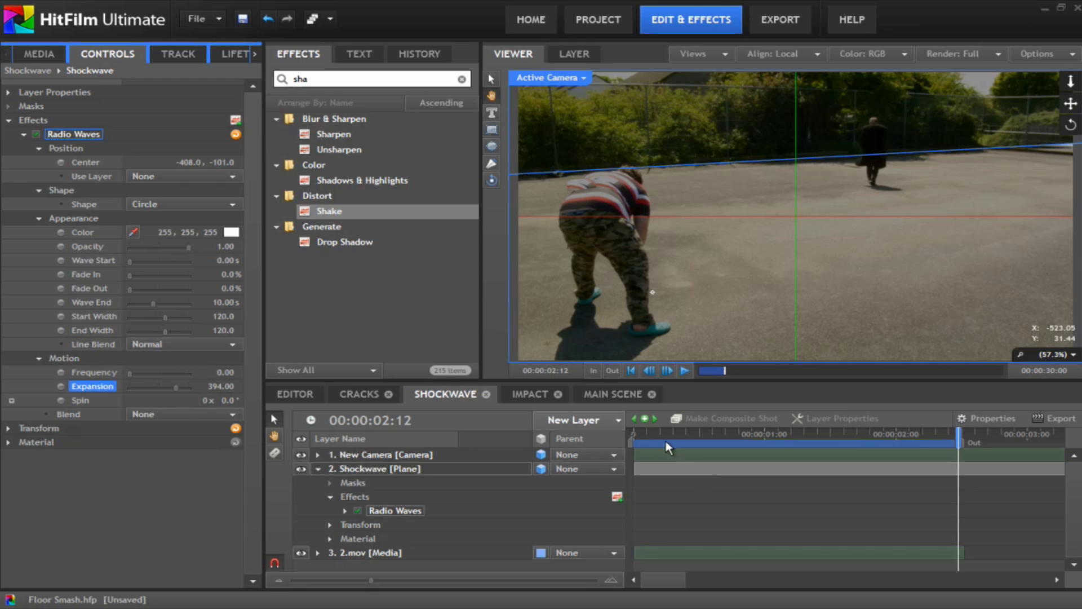
click(633, 428)
drag(634, 428, 963, 495)
Step: From the first frame, collapse the Shockwave layer and scrub forward to where the ring appears
key(Home)
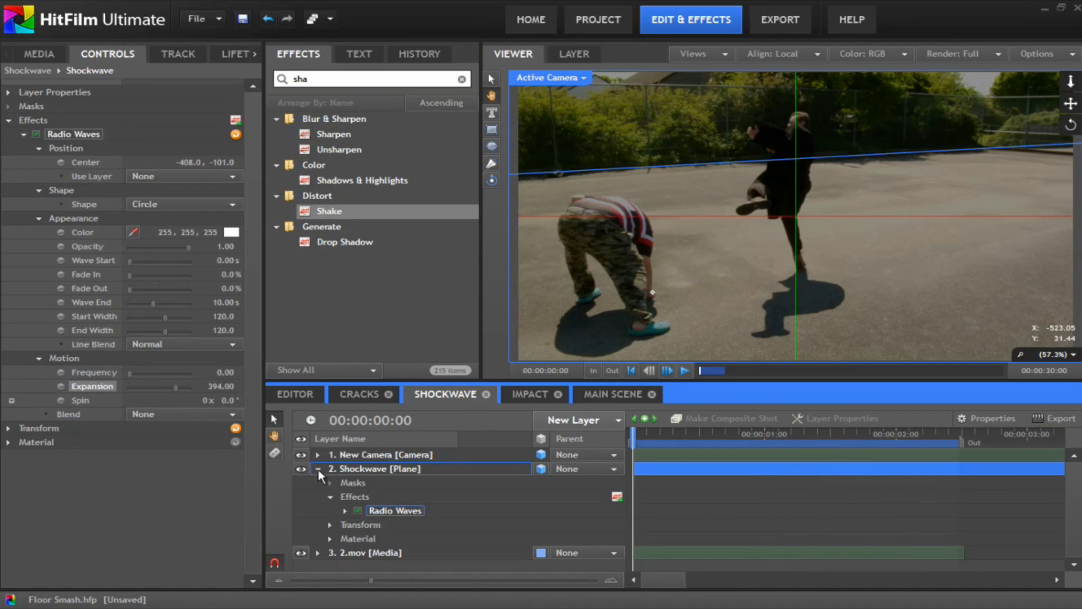
click(301, 552)
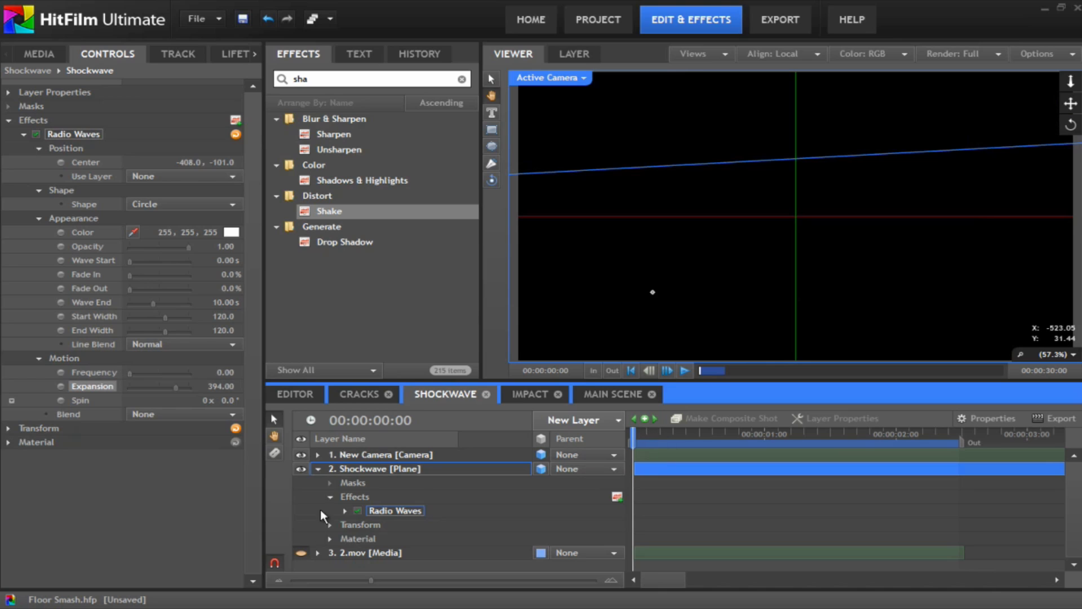
click(318, 468)
click(329, 468)
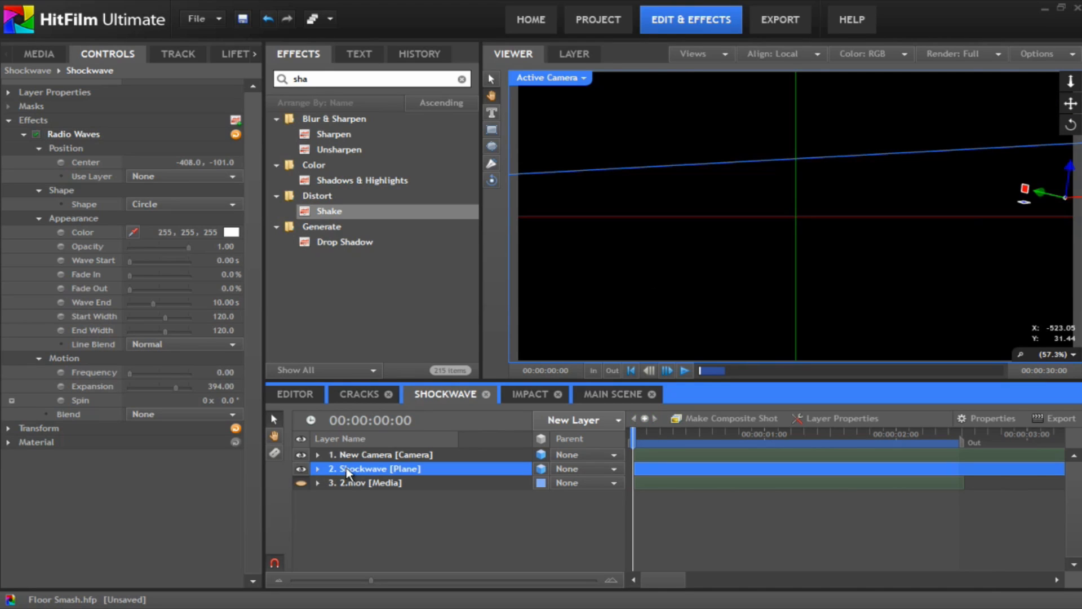
drag(641, 432, 748, 479)
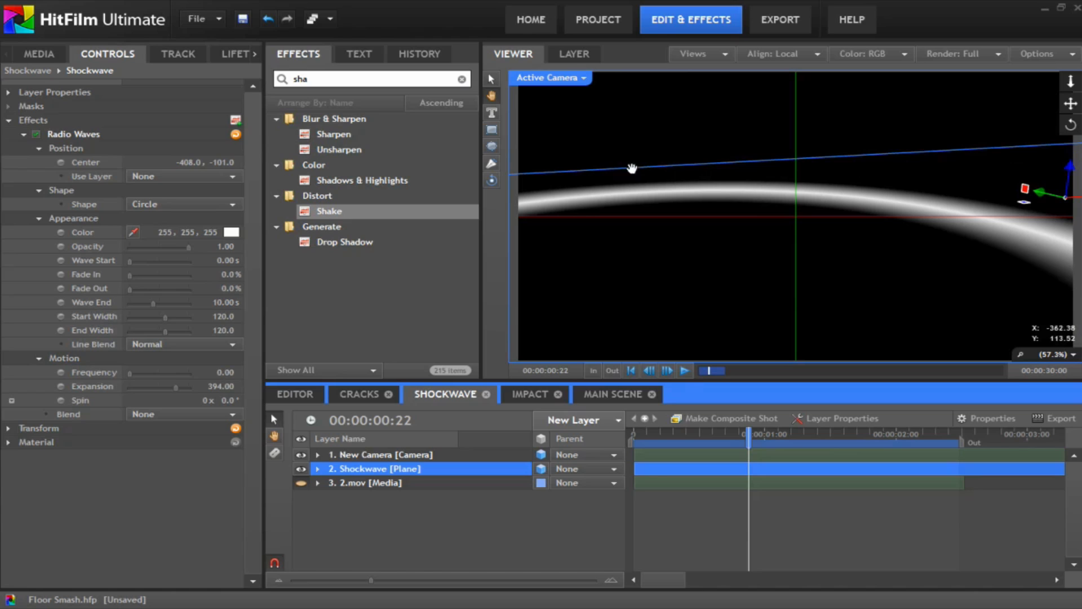
Step: Compare the ring with footage and Radio Waves toggled, ending with 2.mov hidden and Radio Waves on
click(301, 483)
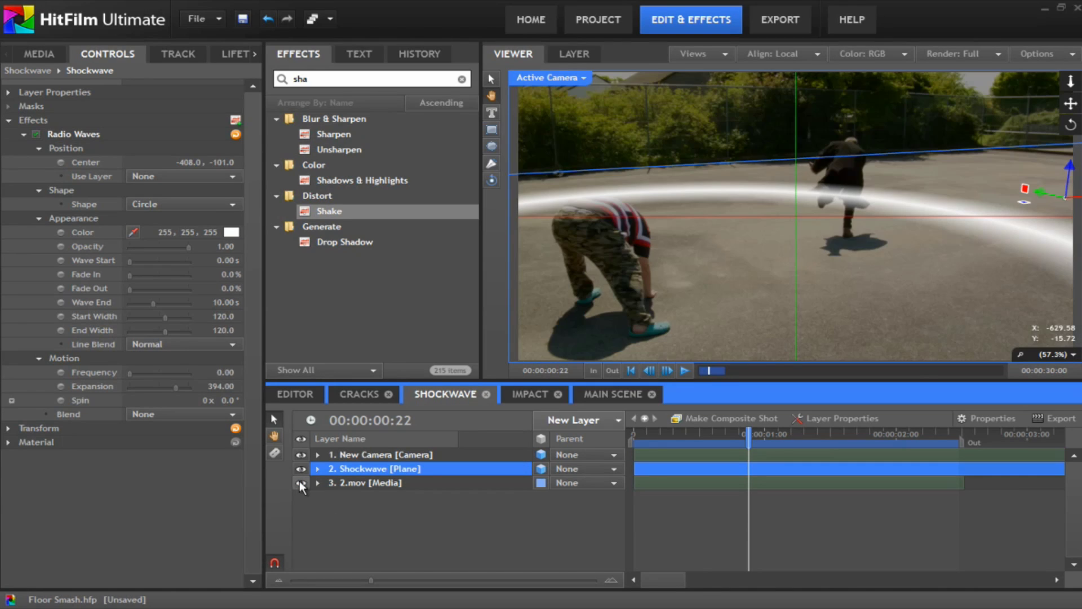
click(301, 483)
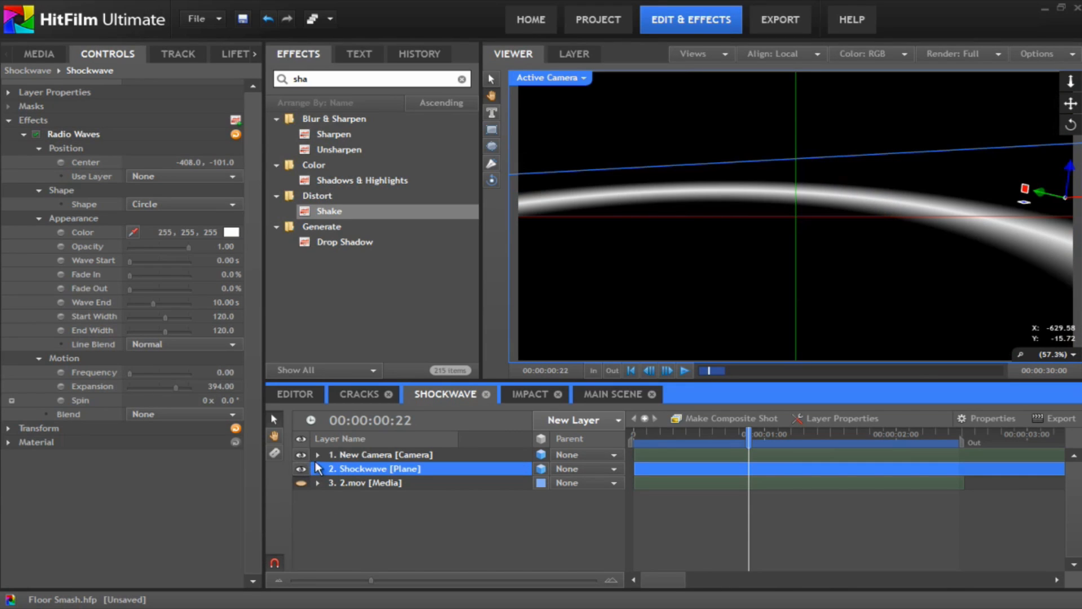
click(36, 134)
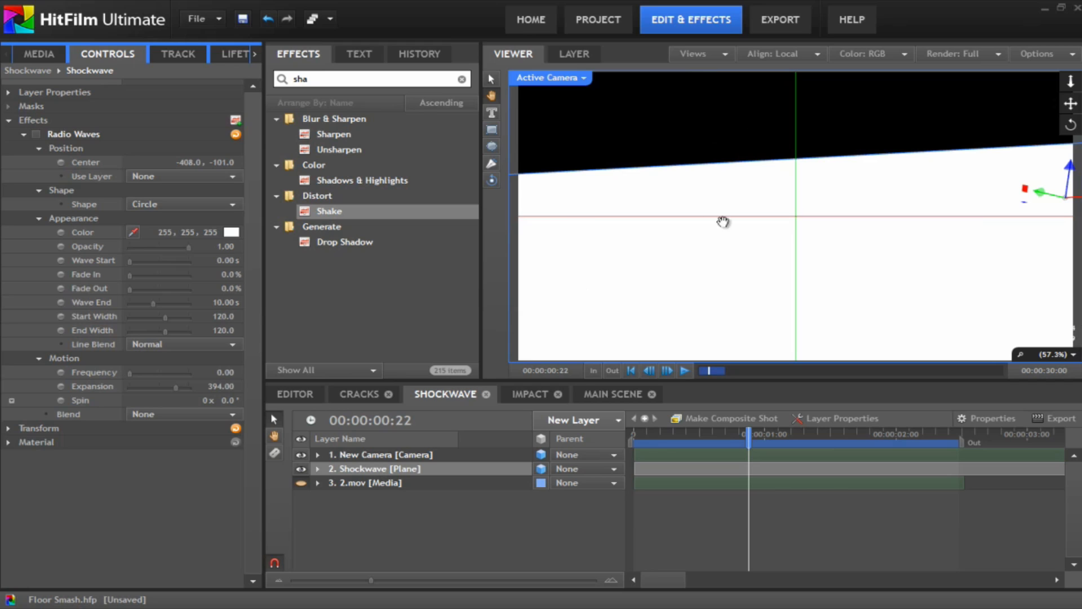
click(301, 482)
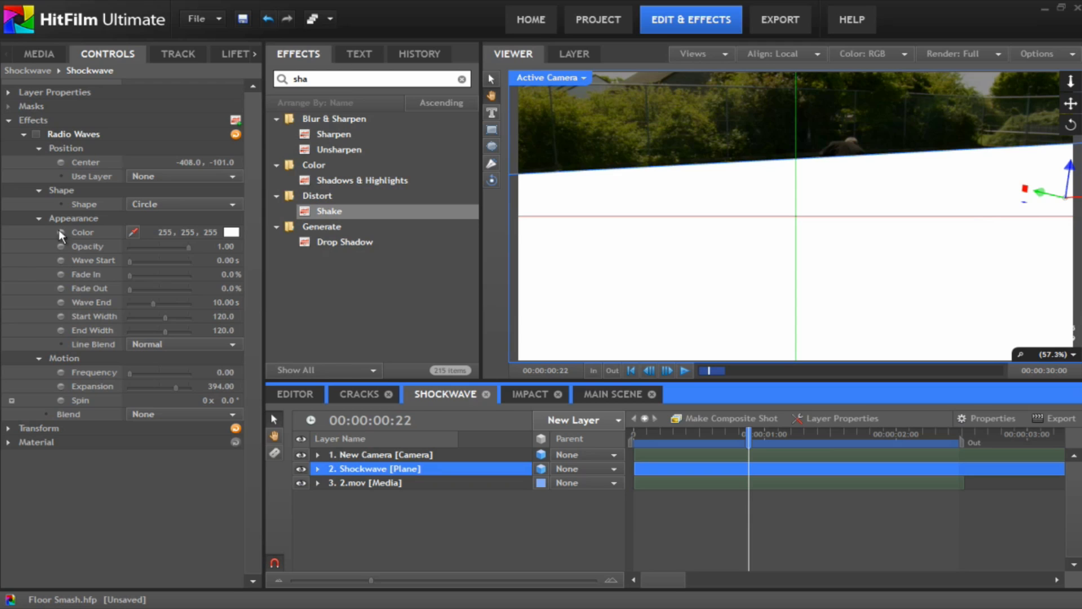
click(37, 134)
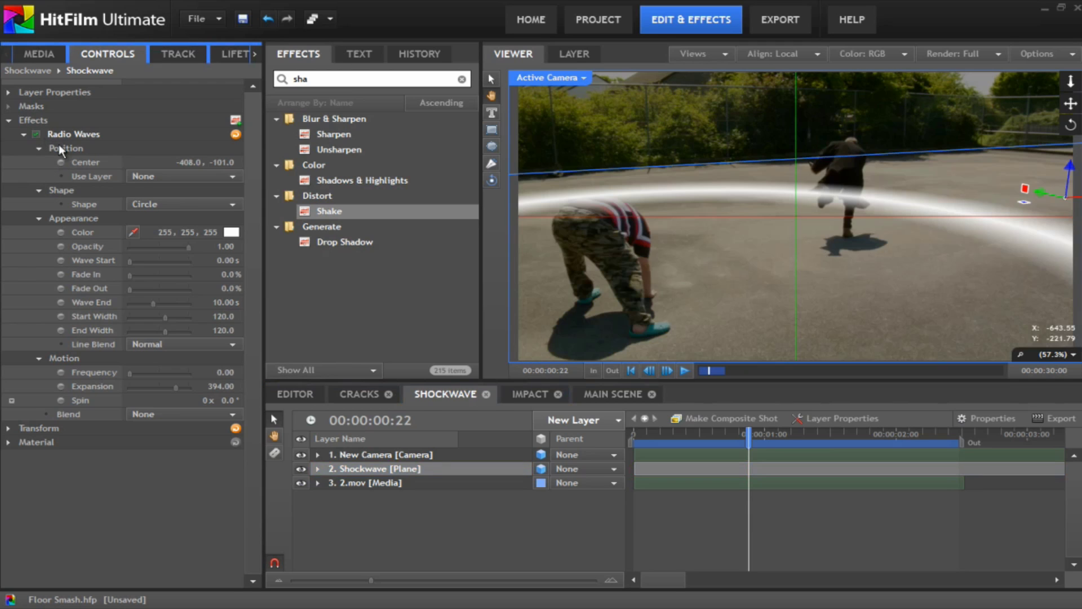
click(302, 483)
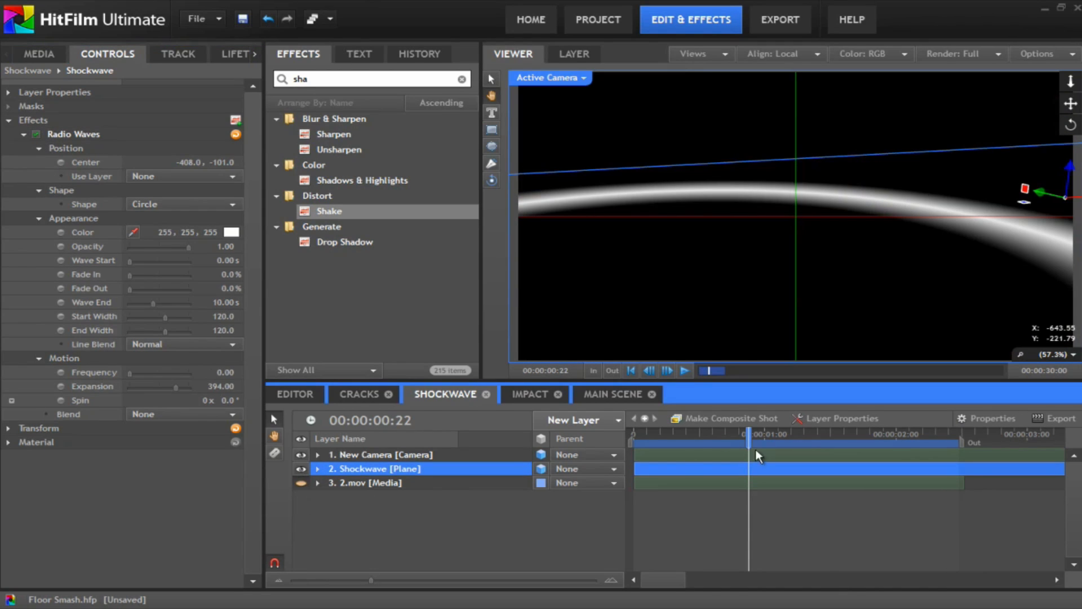
drag(671, 431, 625, 486)
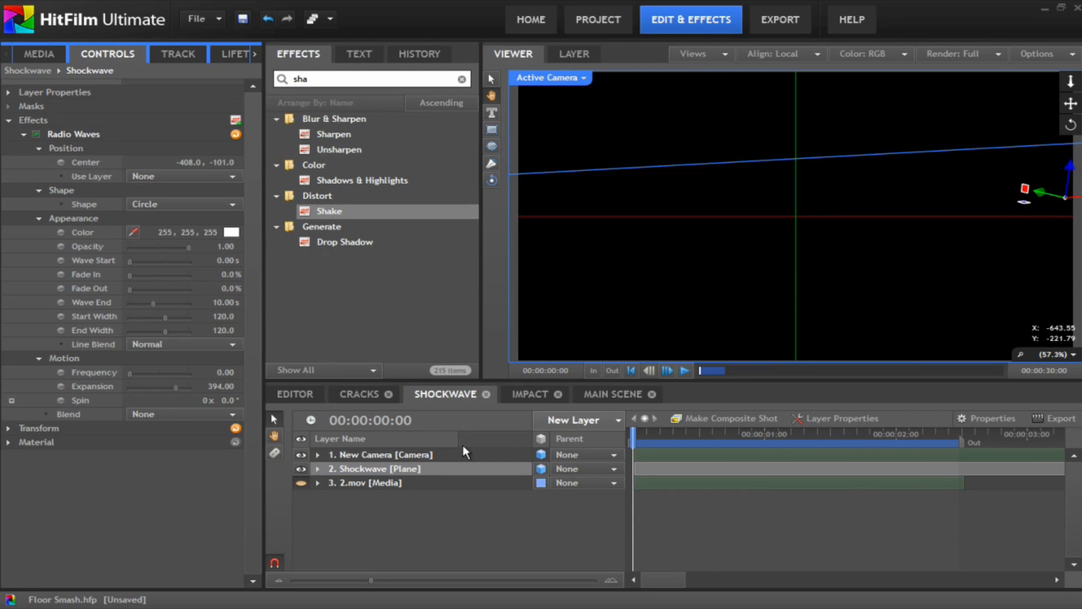
Step: In the Impact shot, turn on layer 9 2.mov and layer 8 Cracks at frame 0
click(530, 395)
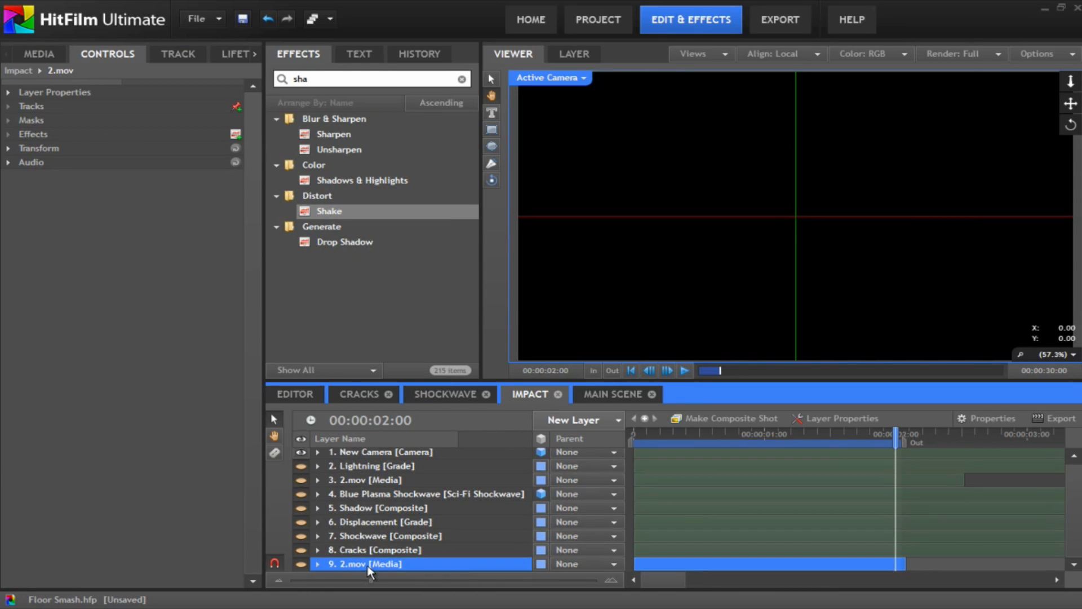
click(301, 564)
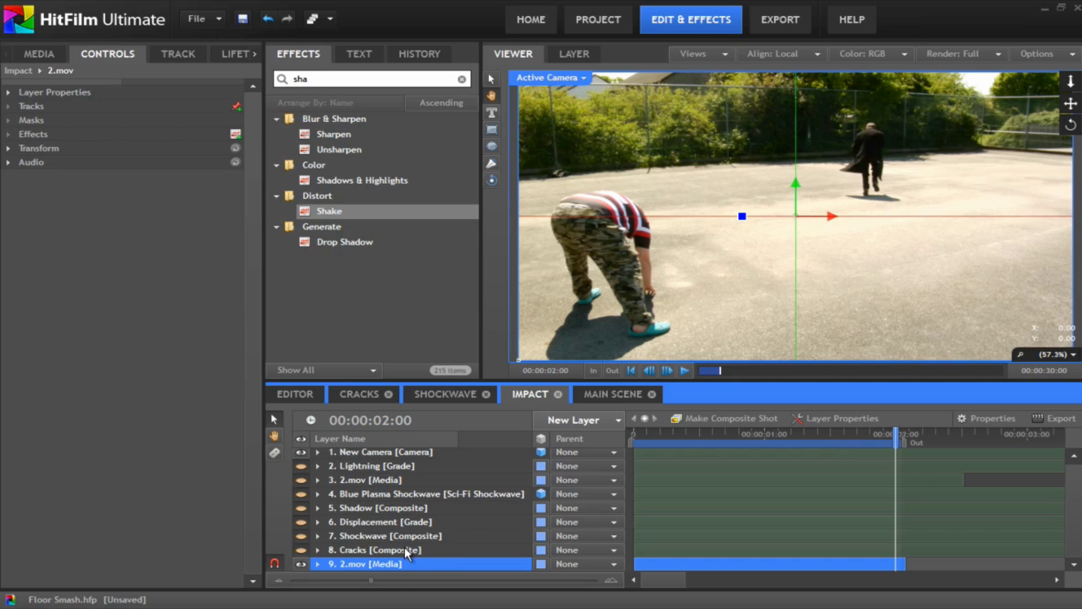
click(54, 56)
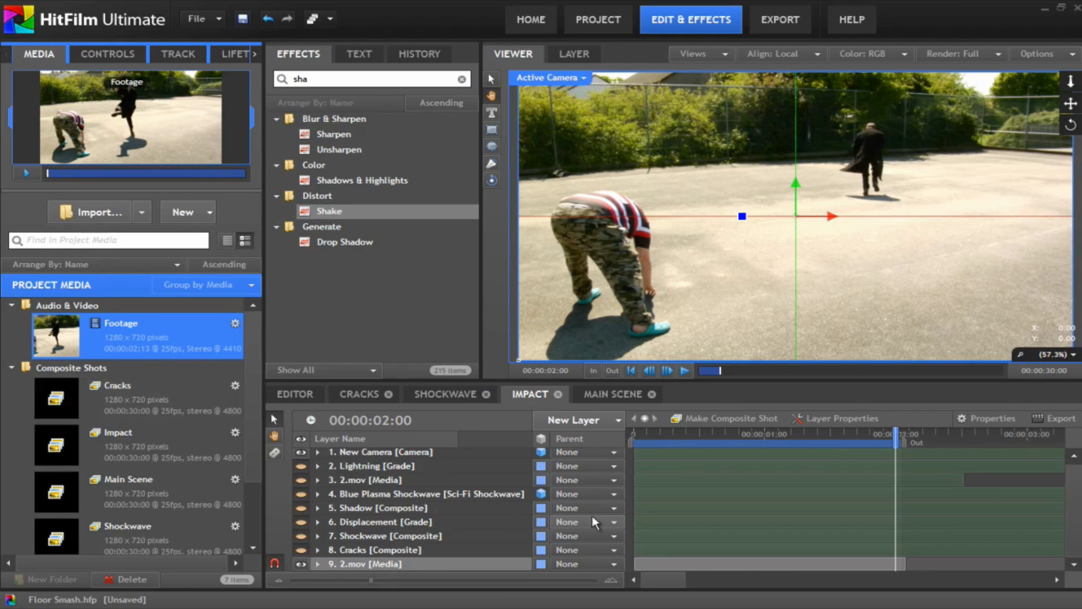
click(625, 429)
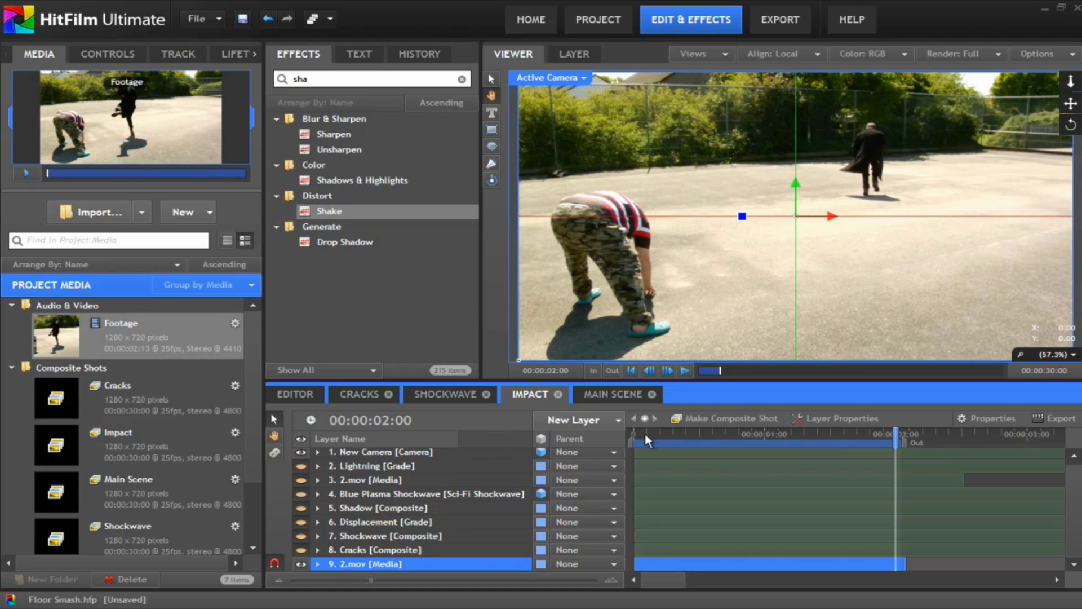
key(Home)
click(301, 549)
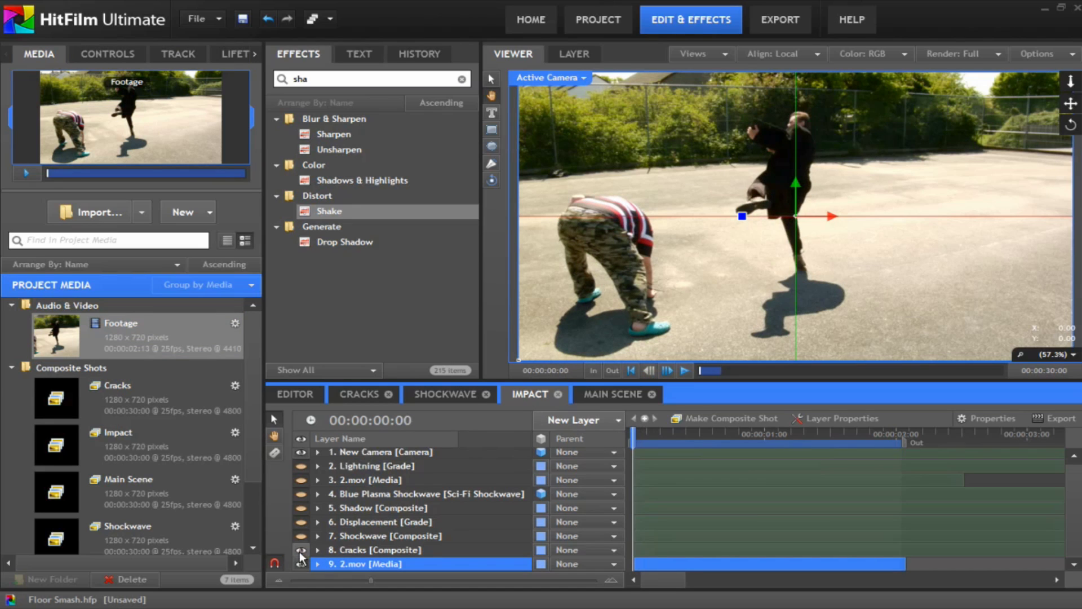
Step: Reveal the Cracks layer's mask and scrub through its three Path keyframes to watch it widen
click(357, 548)
click(318, 549)
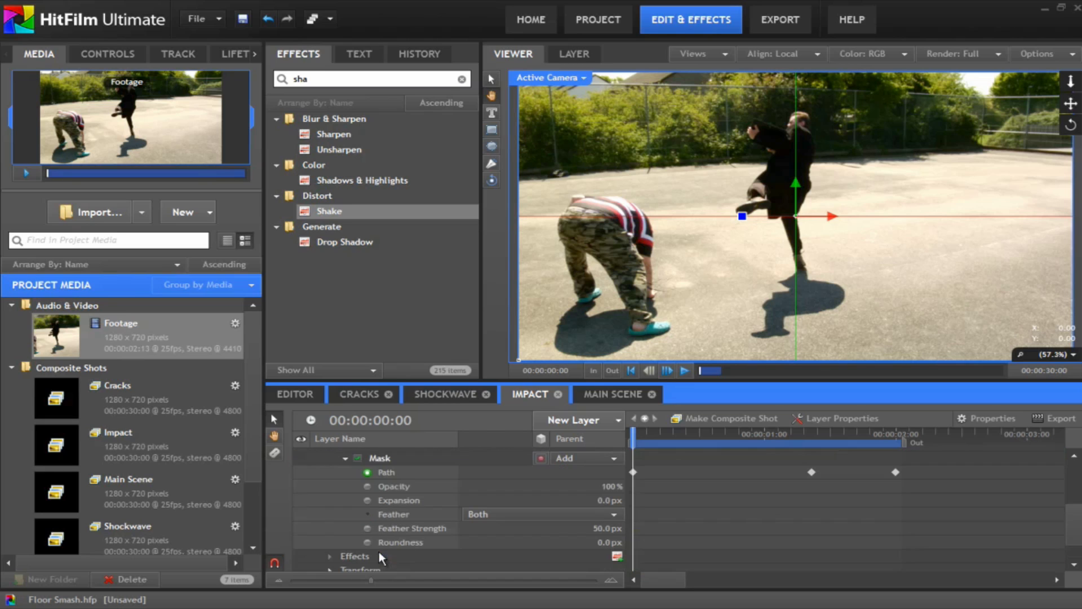
click(387, 455)
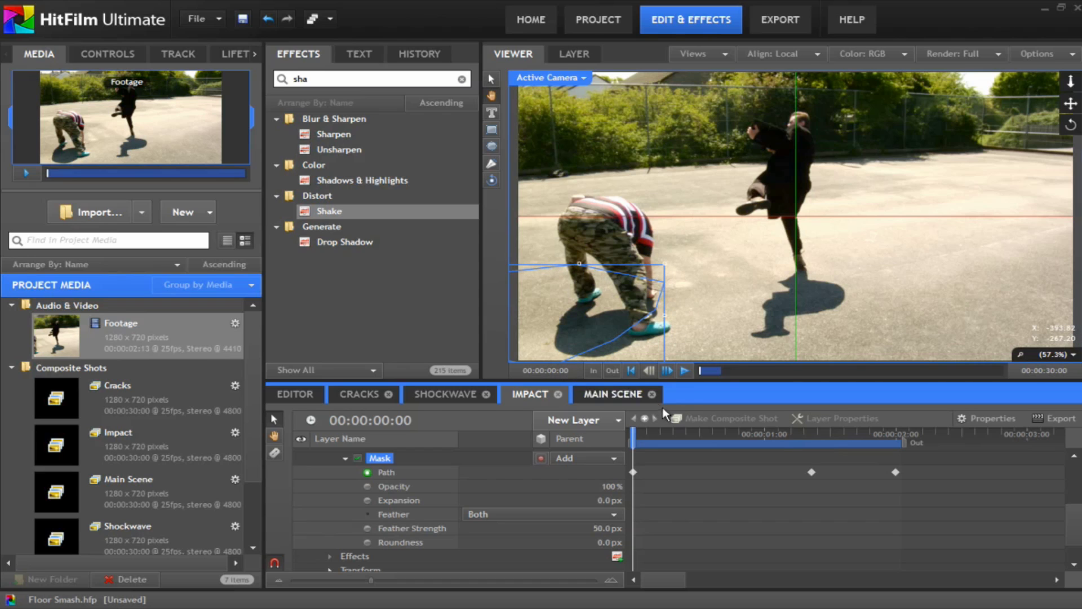
drag(634, 432, 811, 443)
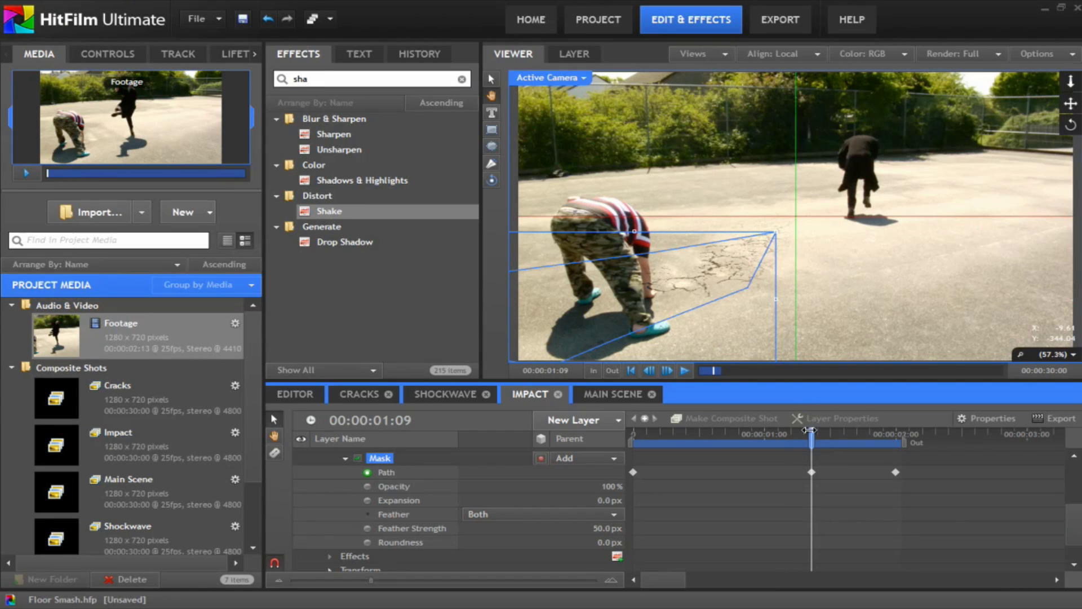
drag(809, 430, 896, 442)
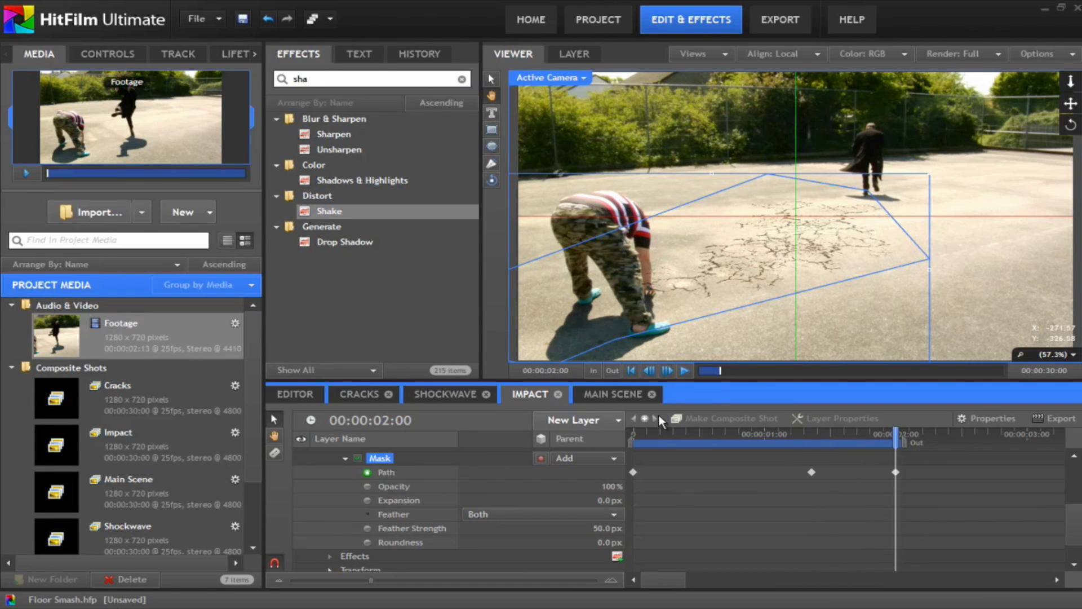
drag(637, 431, 897, 474)
Step: Dismiss the Cracks layer's context menu and list its Layer Properties, Masks, Effects, Transform and Audio controls
scroll(372, 483, up, 1)
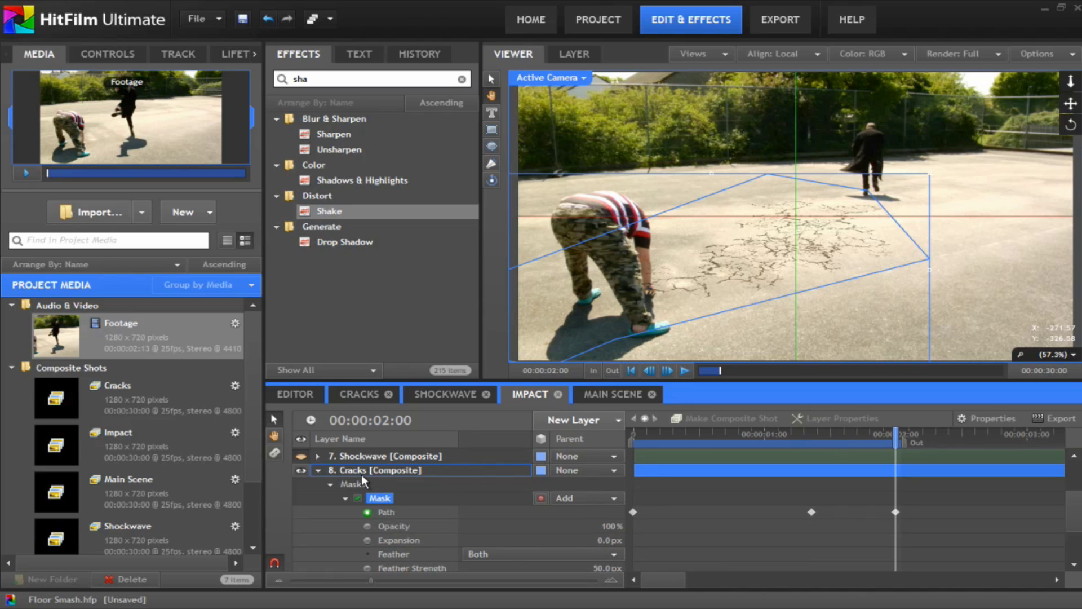
right_click(372, 470)
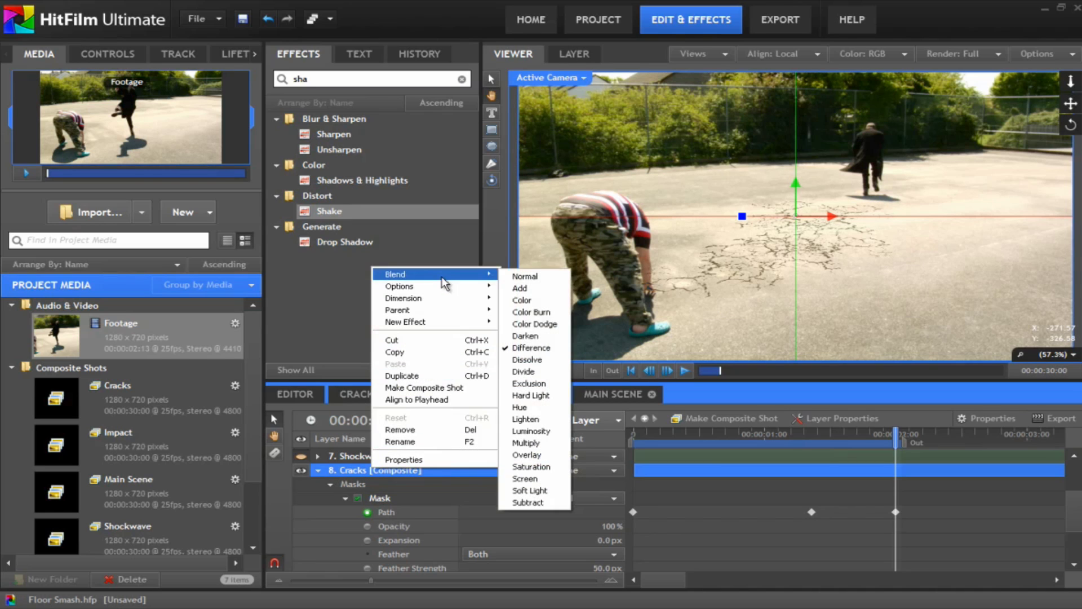
mouse_move(453, 278)
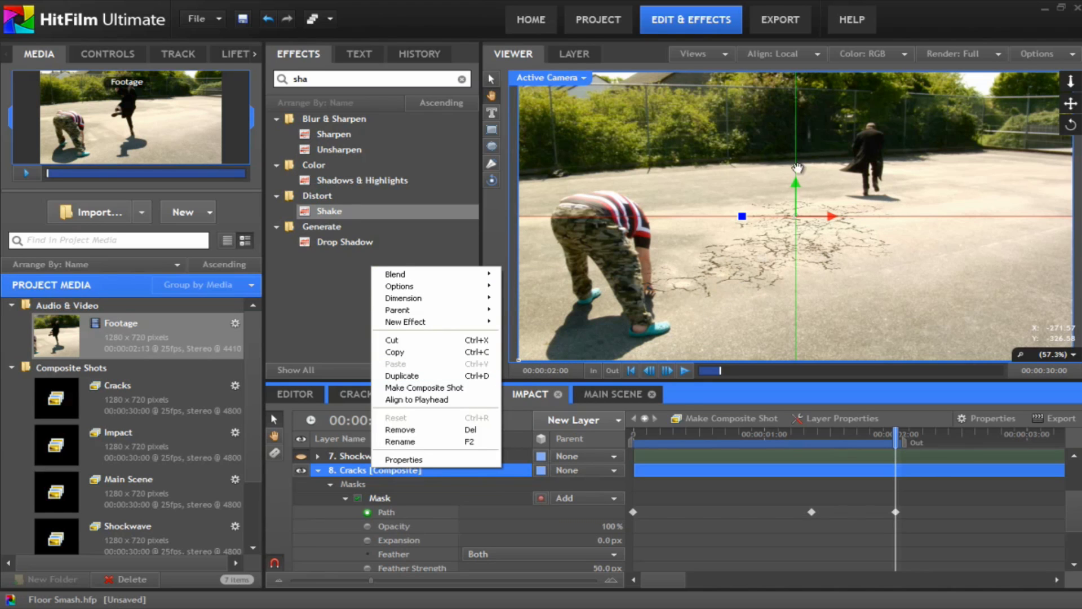
click(310, 341)
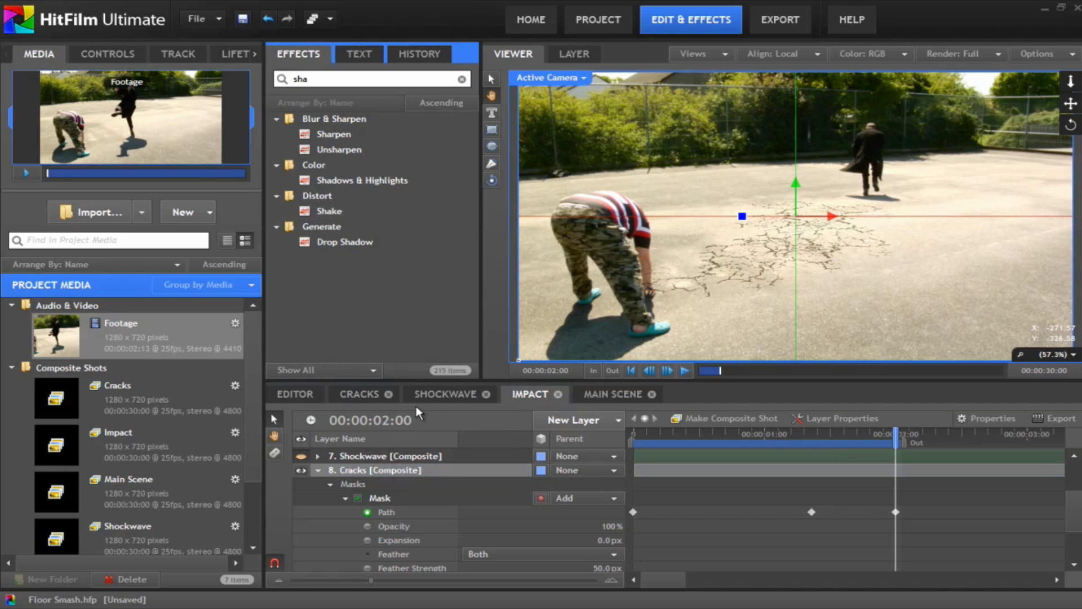
click(116, 53)
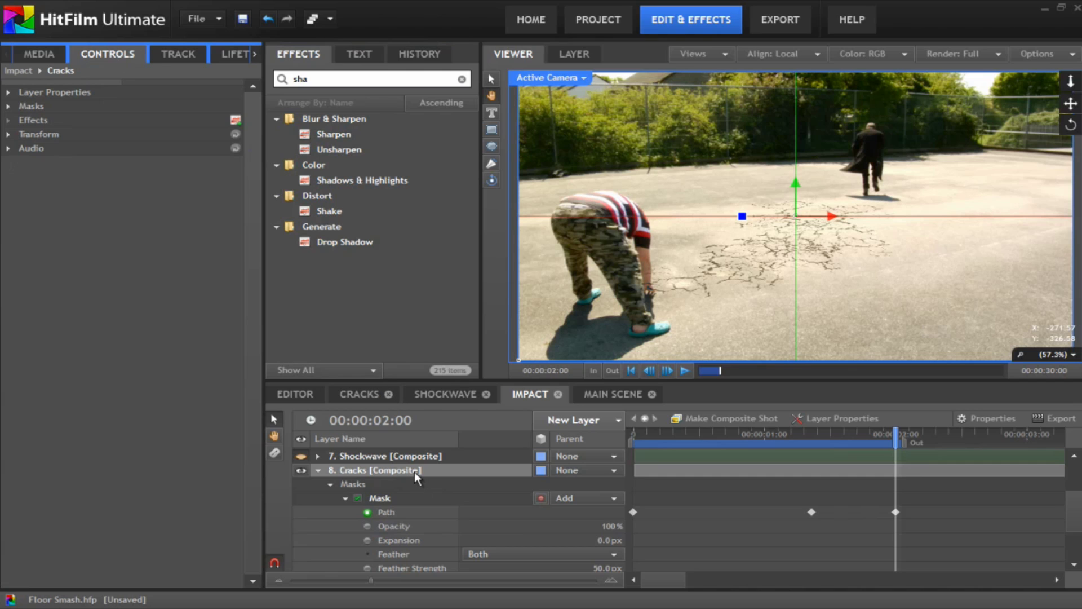
Step: Collapse Cracks, turn on layer 7 Shockwave, and scrub back through the opening frames
click(318, 470)
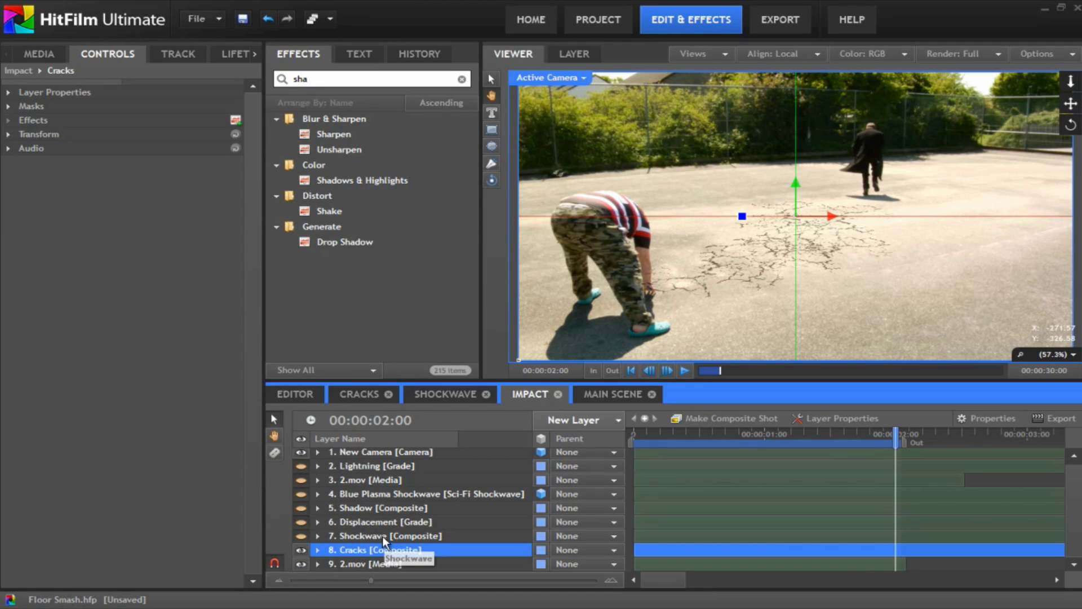
click(357, 535)
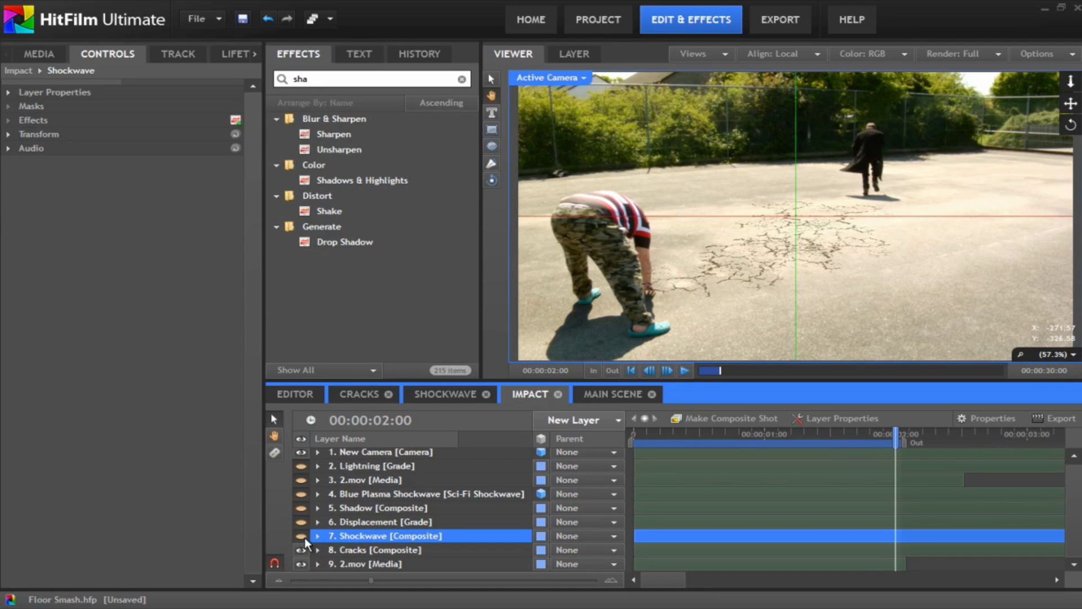
click(302, 535)
drag(664, 432, 609, 451)
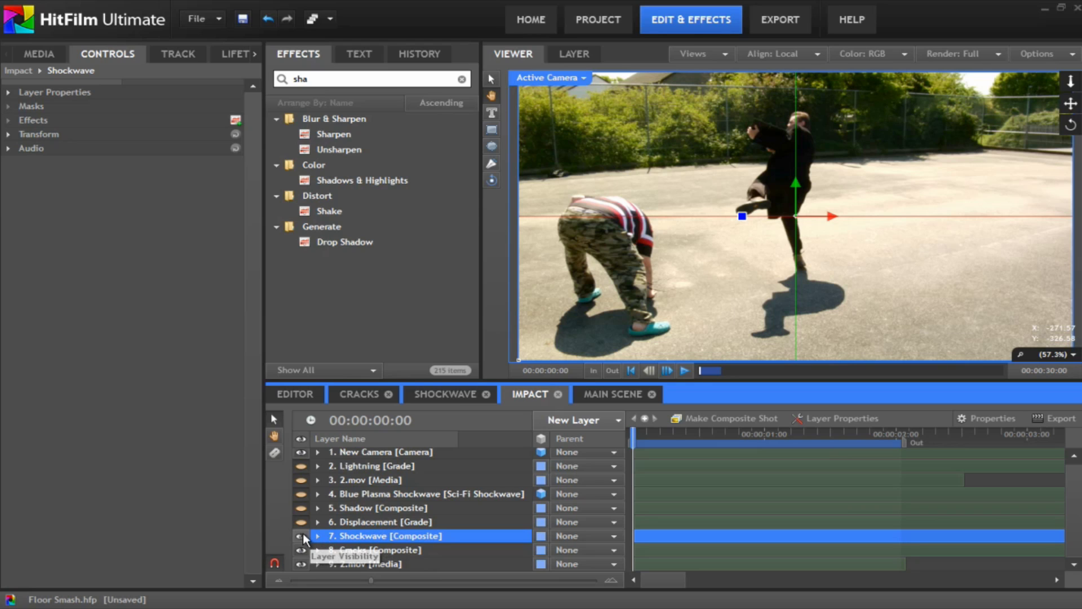
Step: Enable the Displacement grade layer and confirm its Displacement effect uses Shockwave as source layer
click(339, 521)
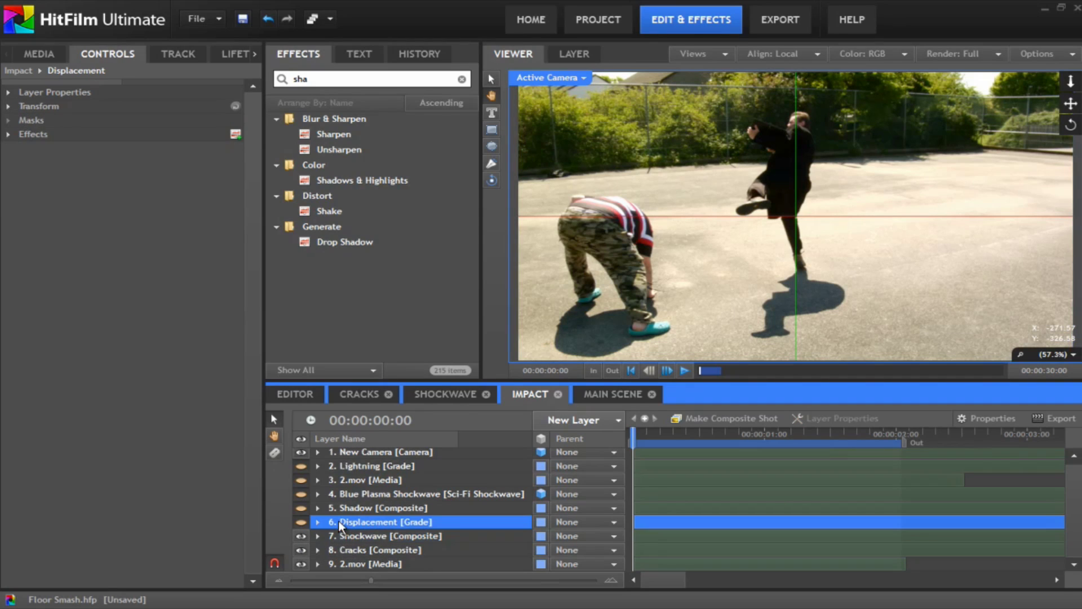
click(301, 522)
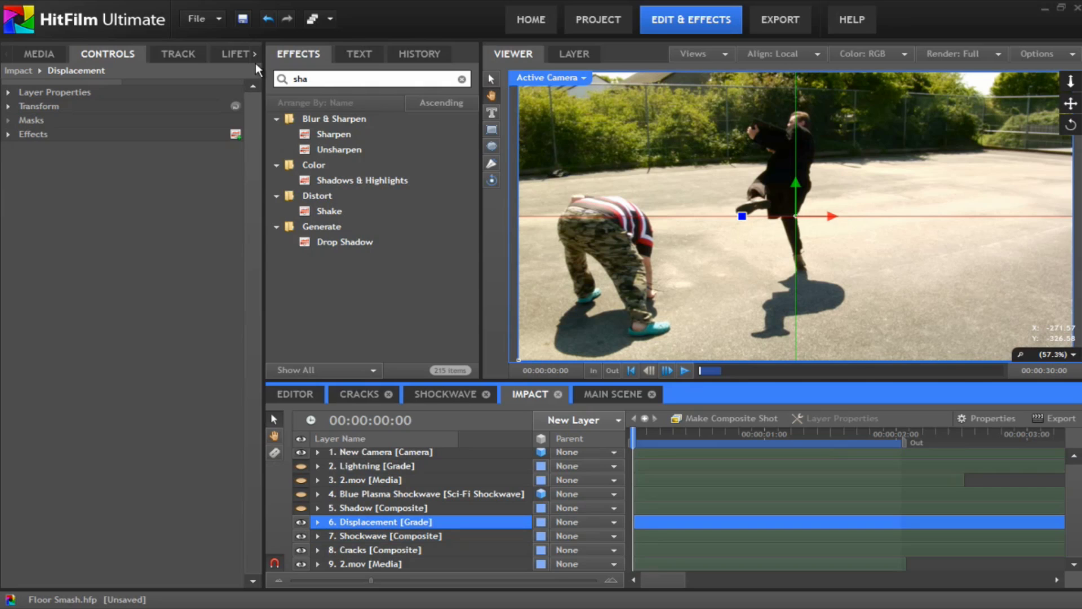
click(45, 53)
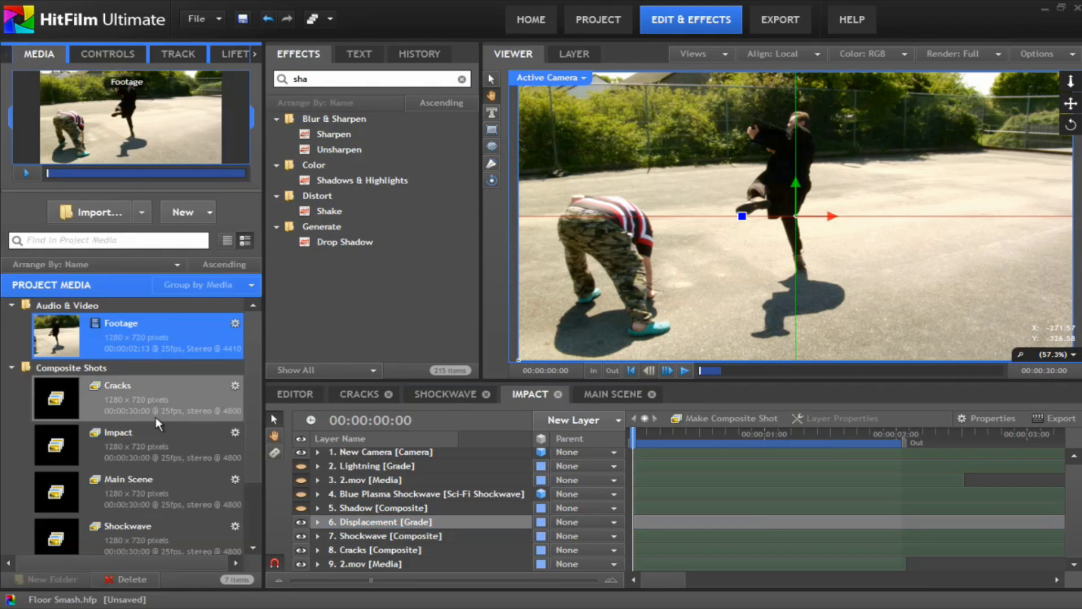
click(178, 354)
click(112, 52)
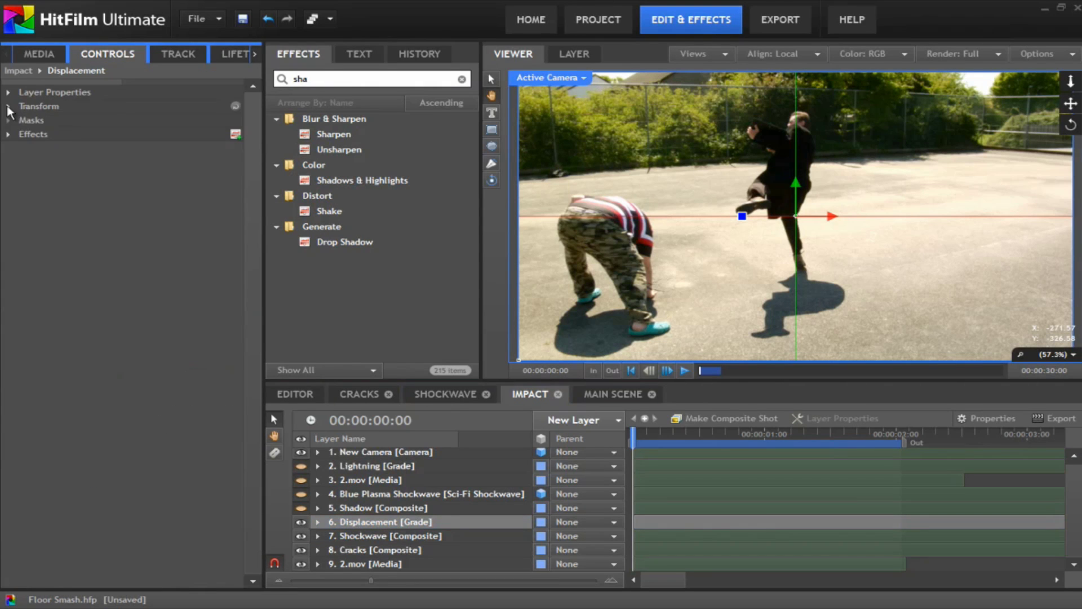
click(8, 136)
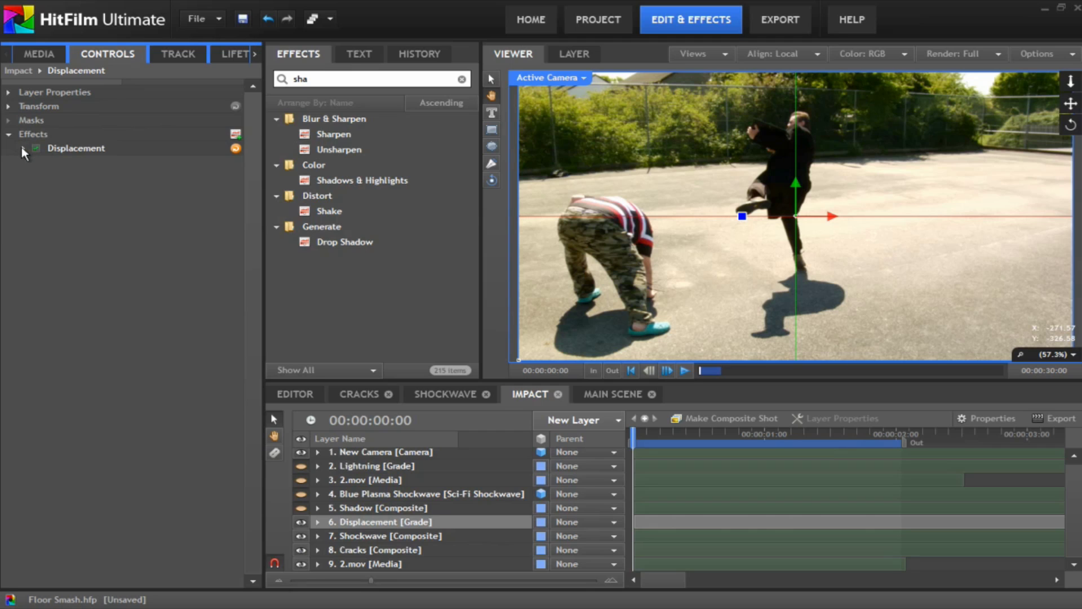
click(423, 523)
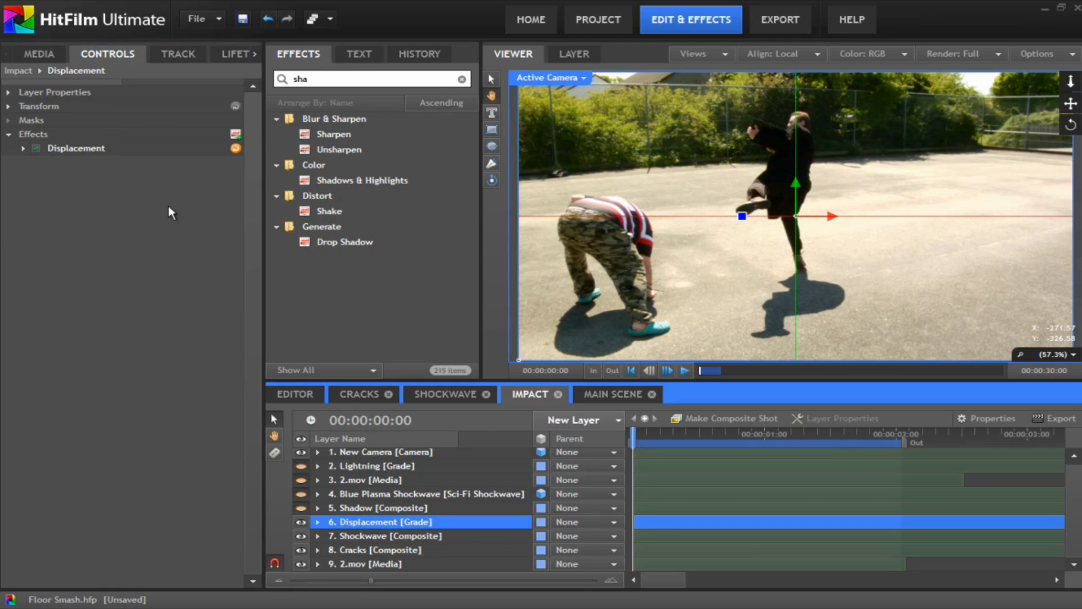
click(23, 148)
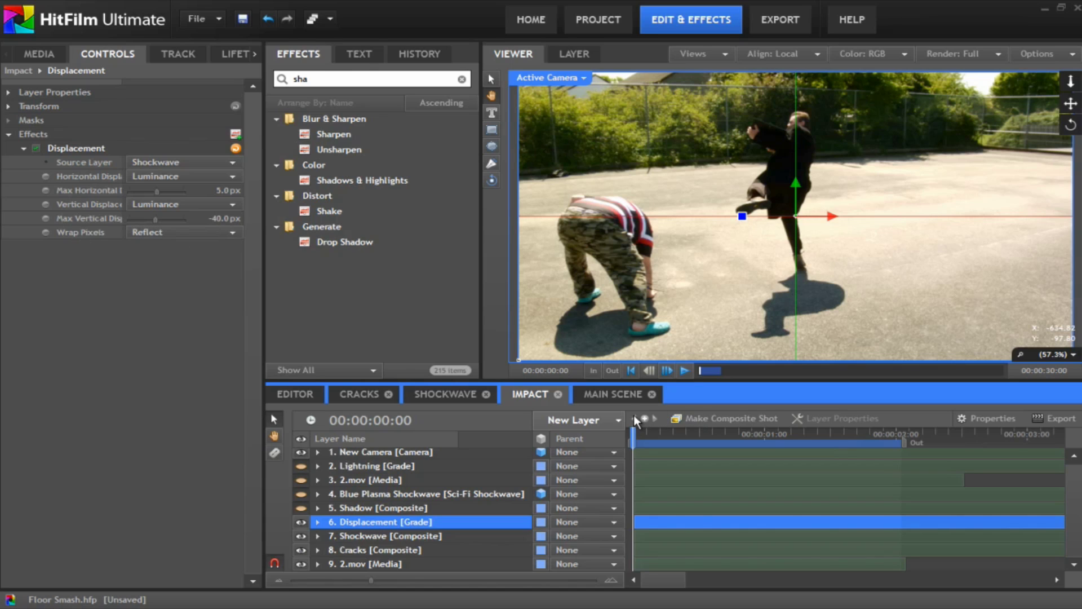
mouse_move(634, 429)
mouse_down()
mouse_move(650, 431)
mouse_move(629, 432)
mouse_up()
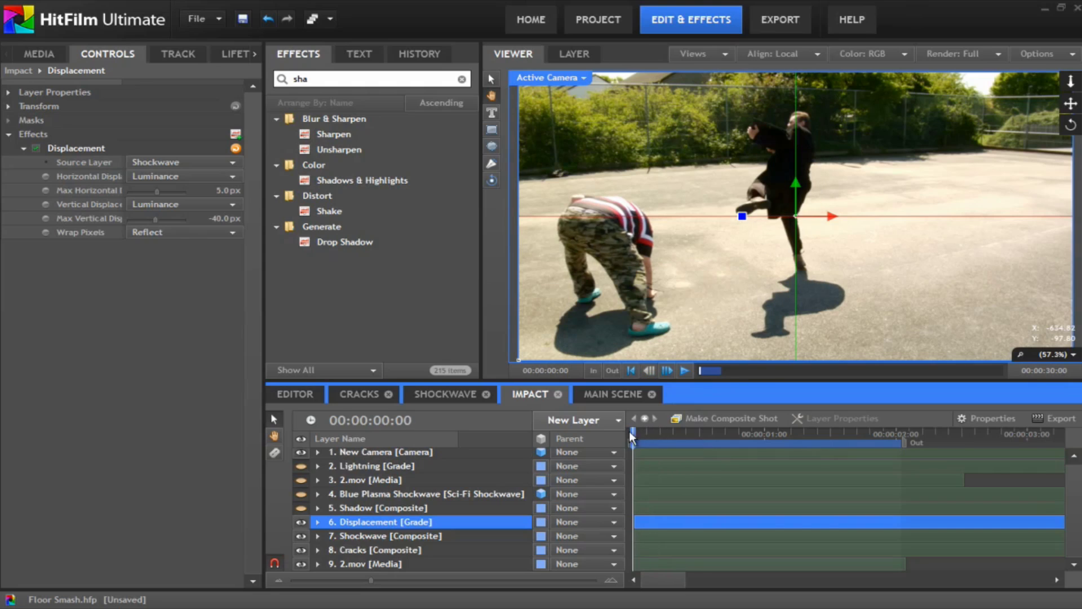
Step: Hide the Shockwave layer so only its distortion remains visible
click(375, 536)
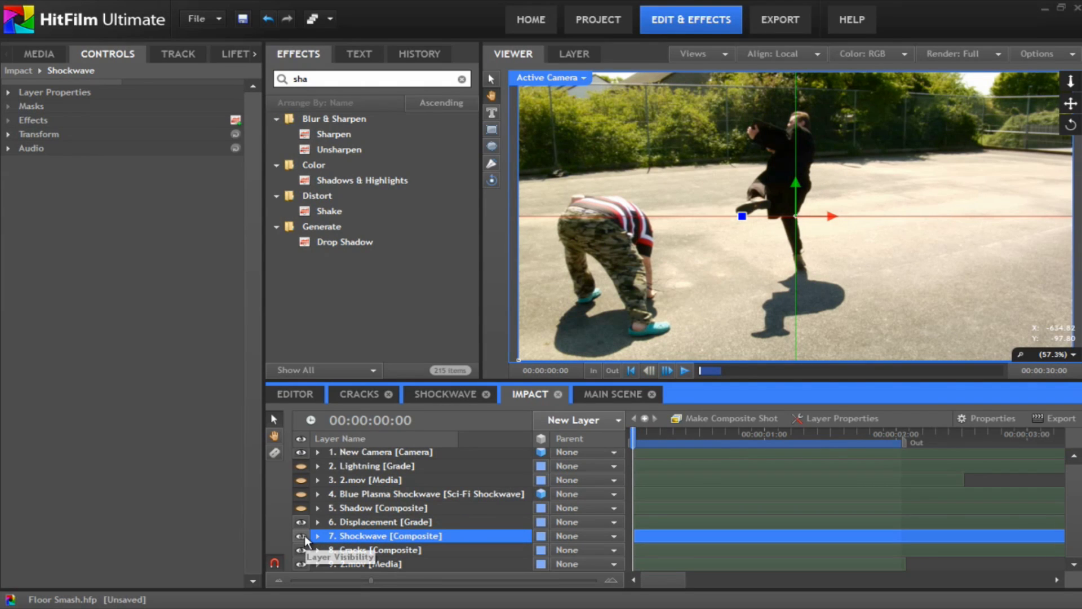
click(301, 536)
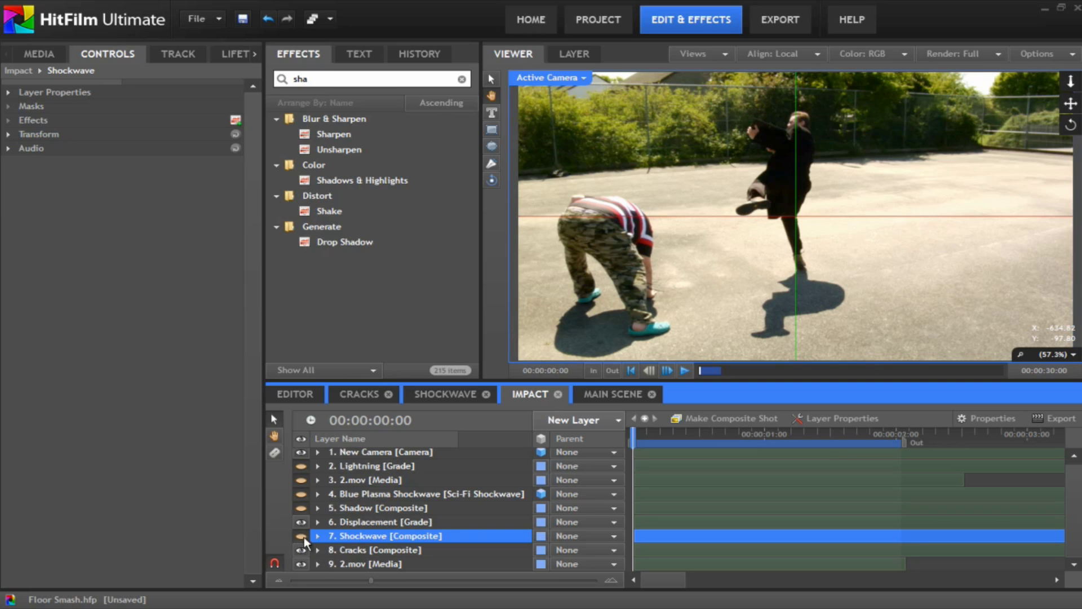
mouse_move(634, 434)
mouse_down()
mouse_move(930, 443)
mouse_move(628, 429)
mouse_up()
Step: Select the Shadow composite layer and expand its masks, effects and transform at frame 11
click(365, 519)
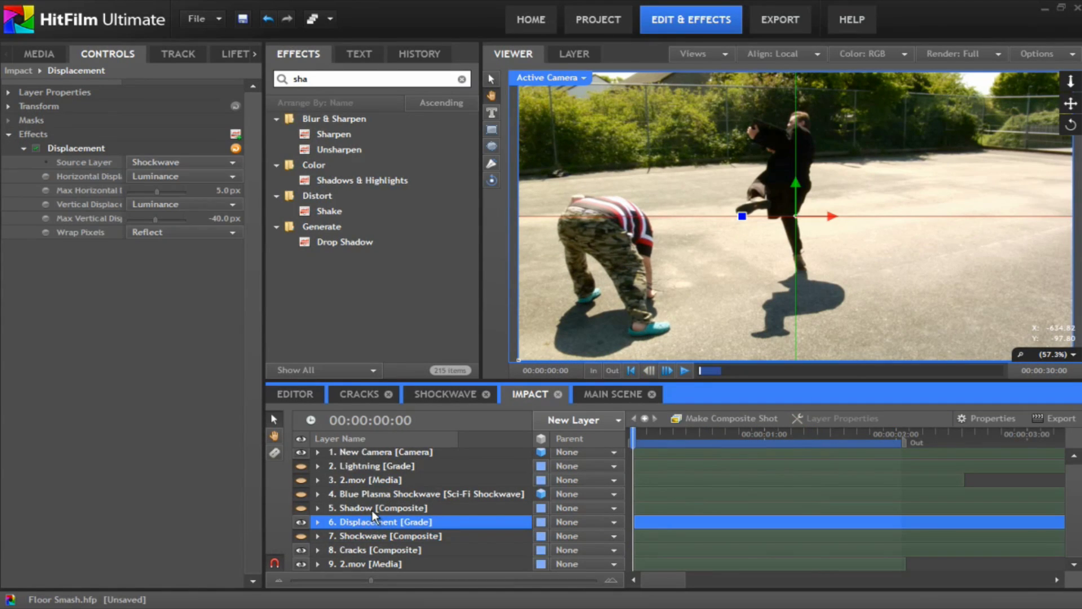
click(369, 509)
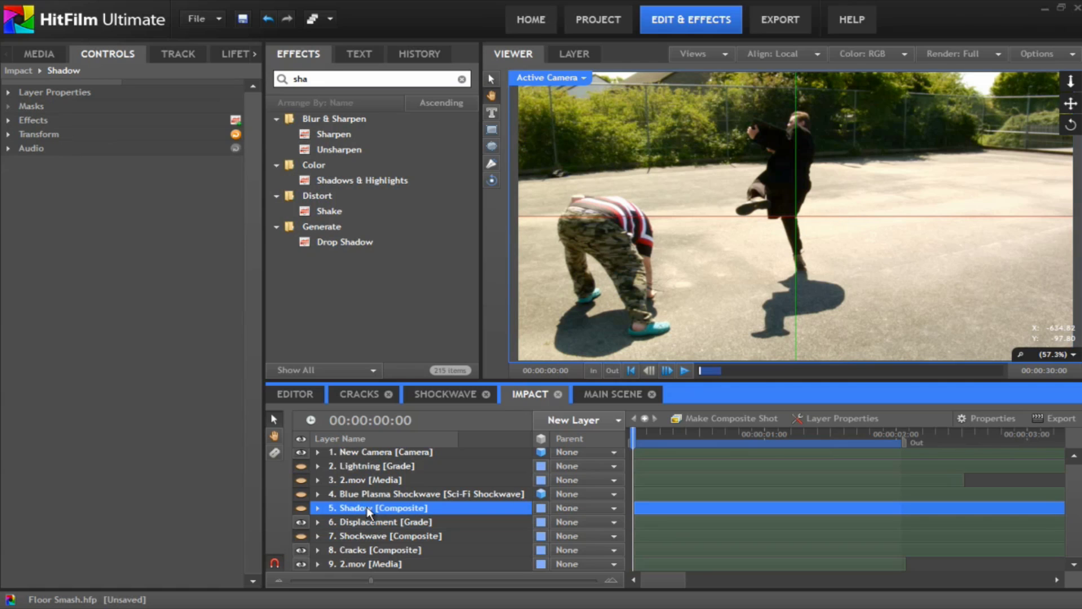
click(369, 537)
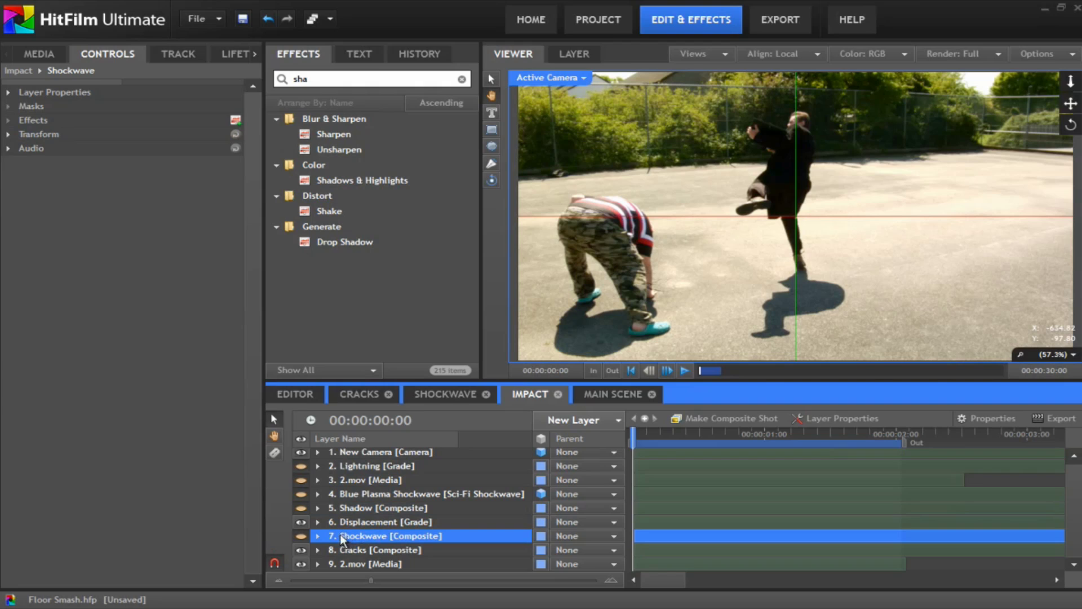
click(378, 508)
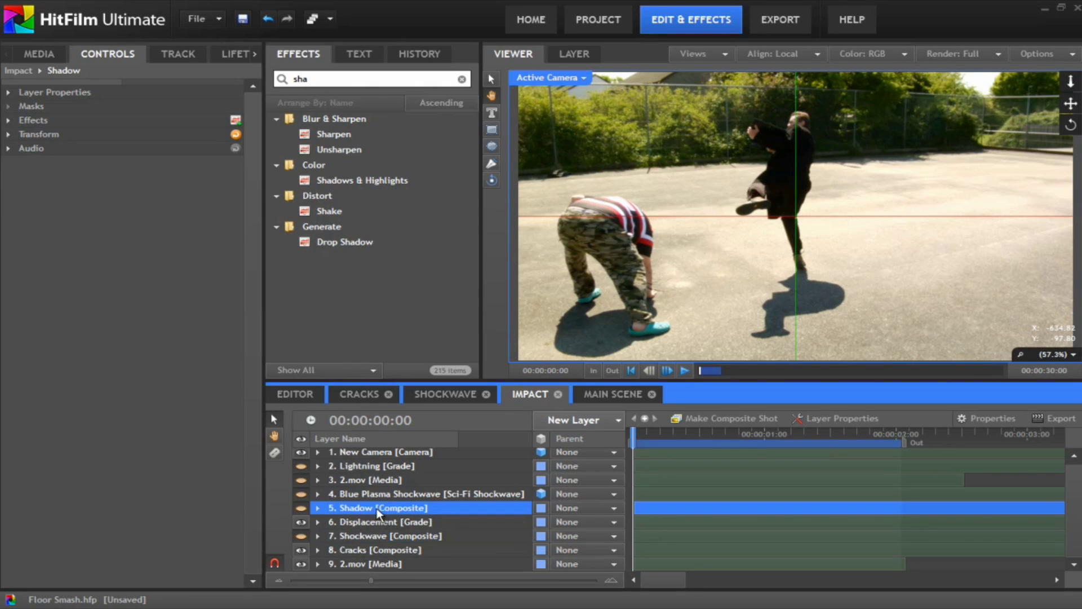
click(318, 508)
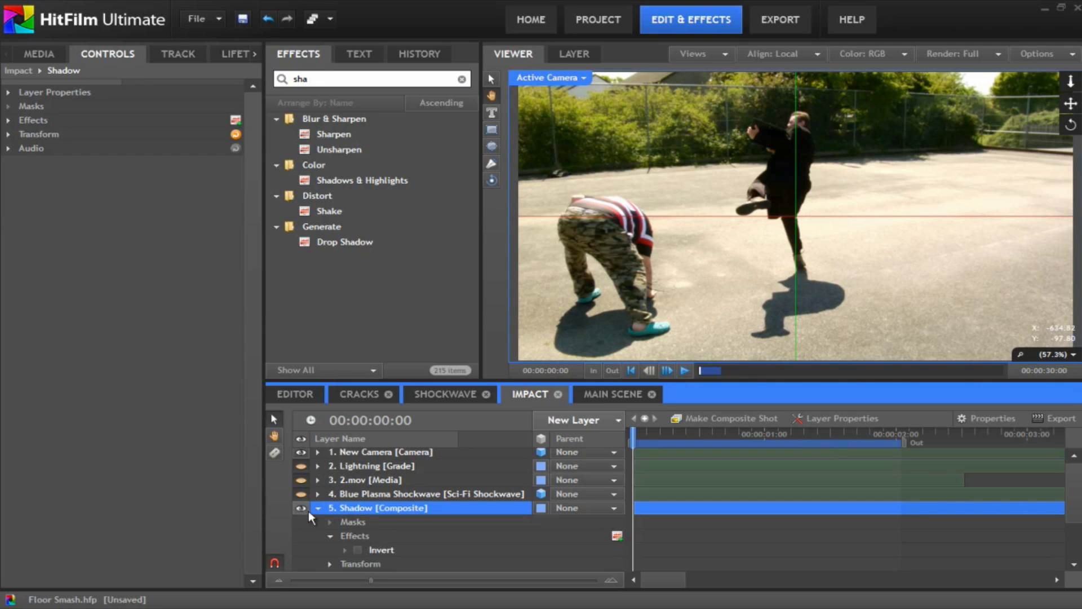
drag(632, 433, 691, 434)
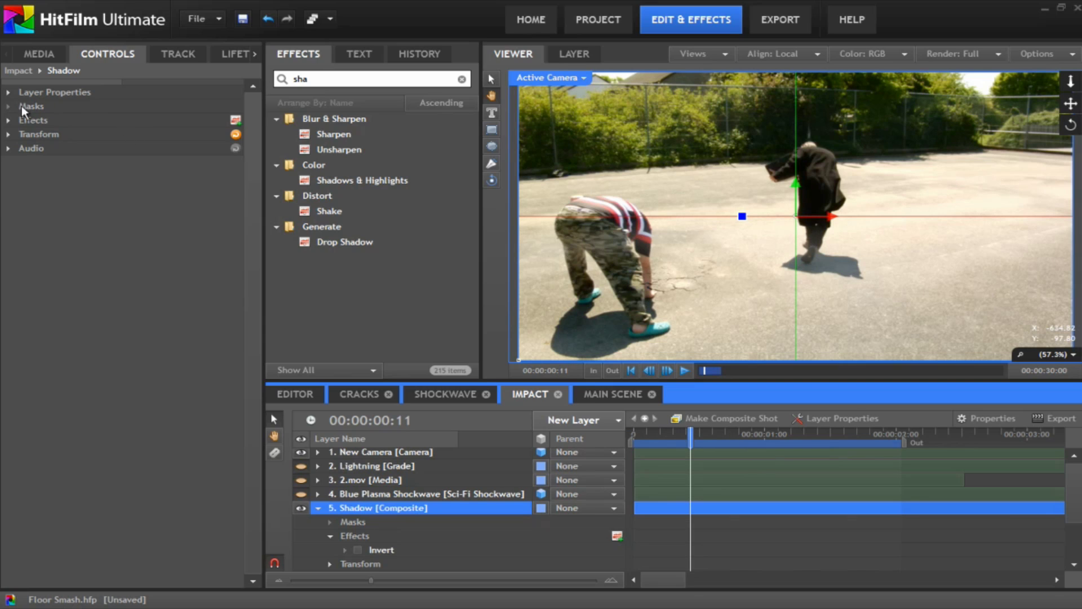
Step: Enable the Invert effect on the Shadow layer and set its opacity to 20%
click(9, 135)
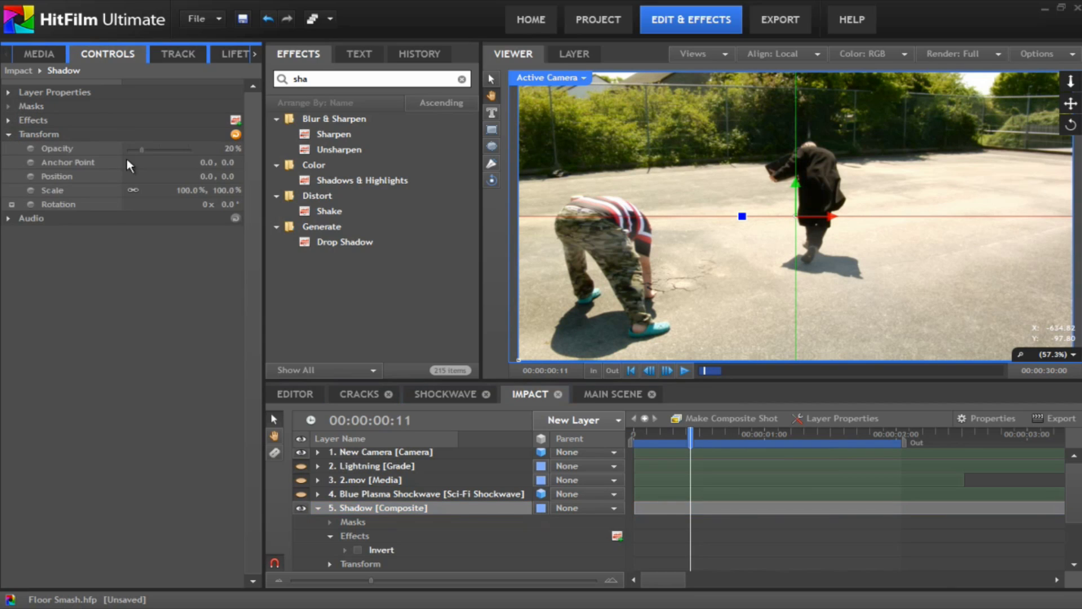
click(141, 148)
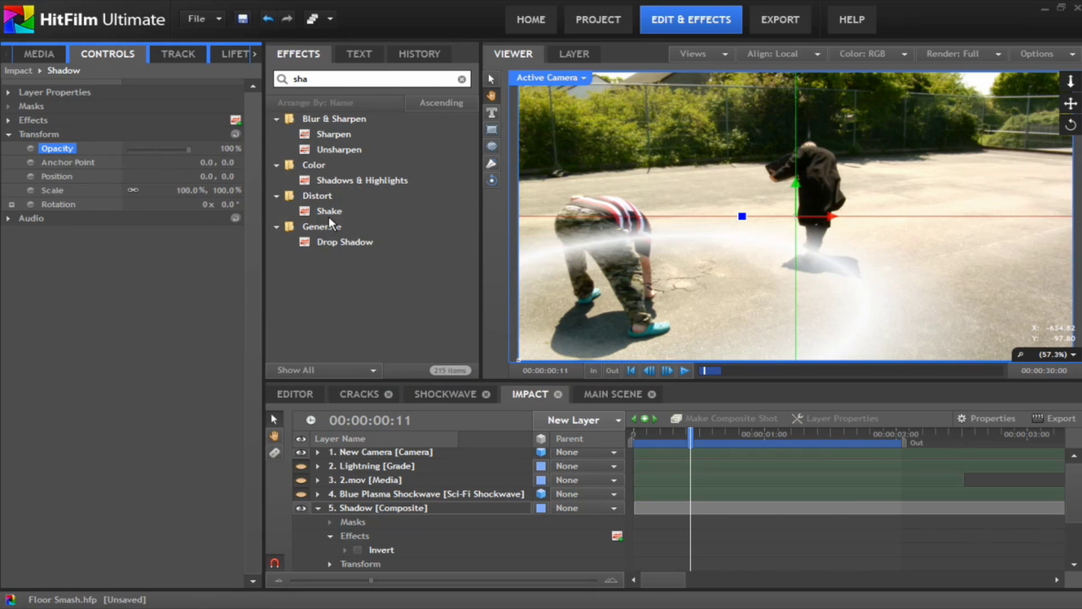
click(374, 509)
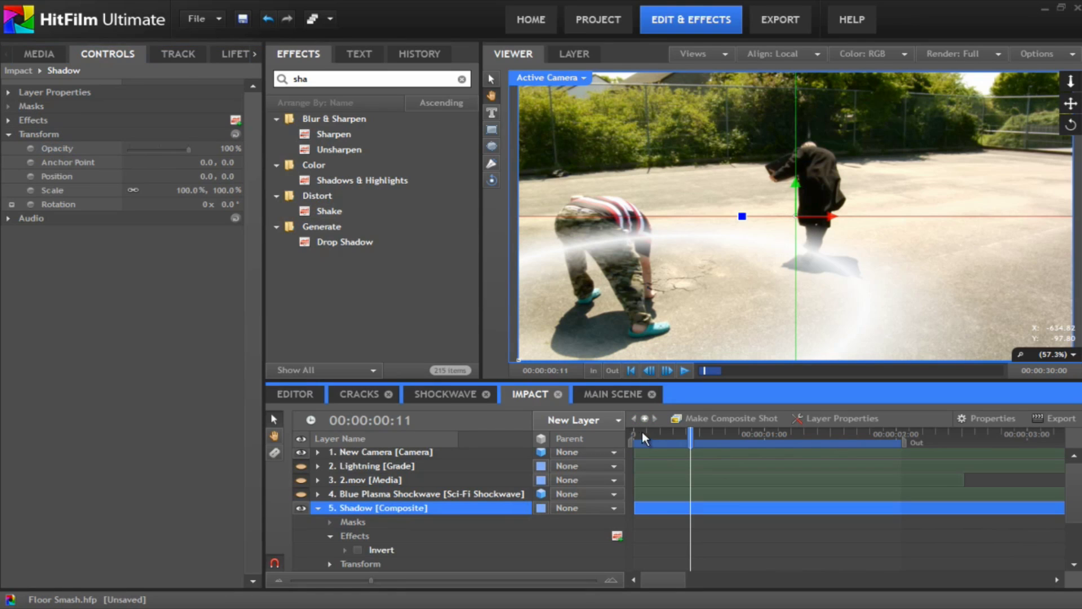
drag(640, 432, 701, 431)
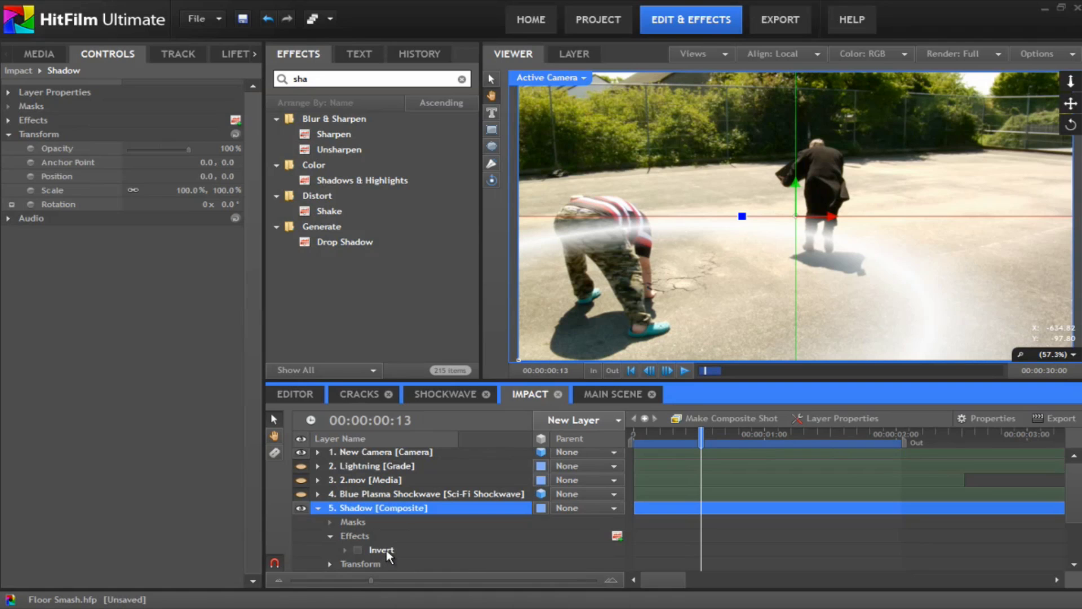
click(359, 549)
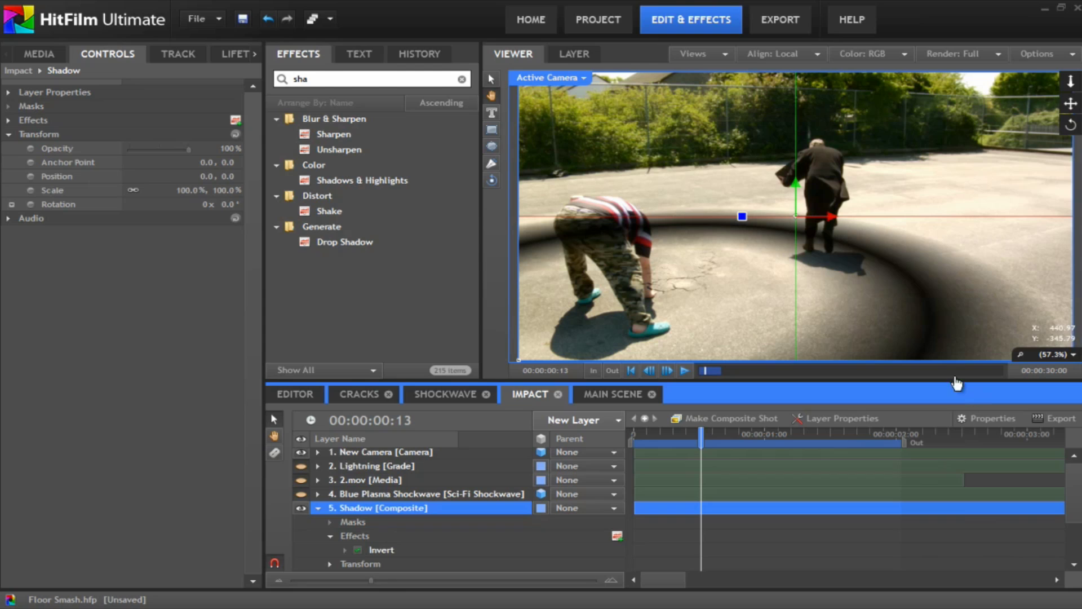
click(225, 148)
text(20)
key(Return)
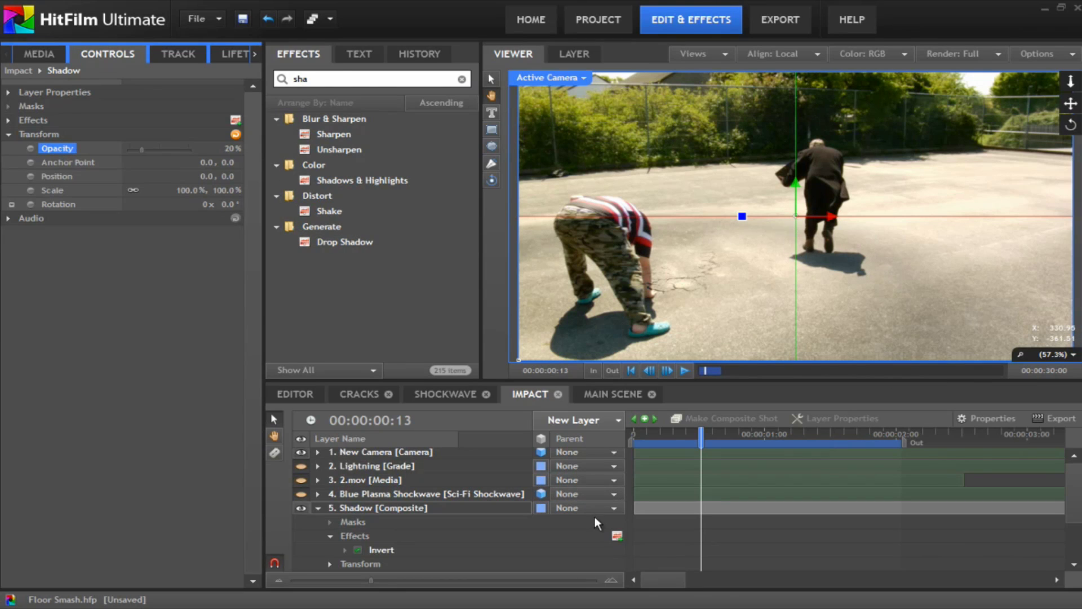
drag(700, 430, 631, 449)
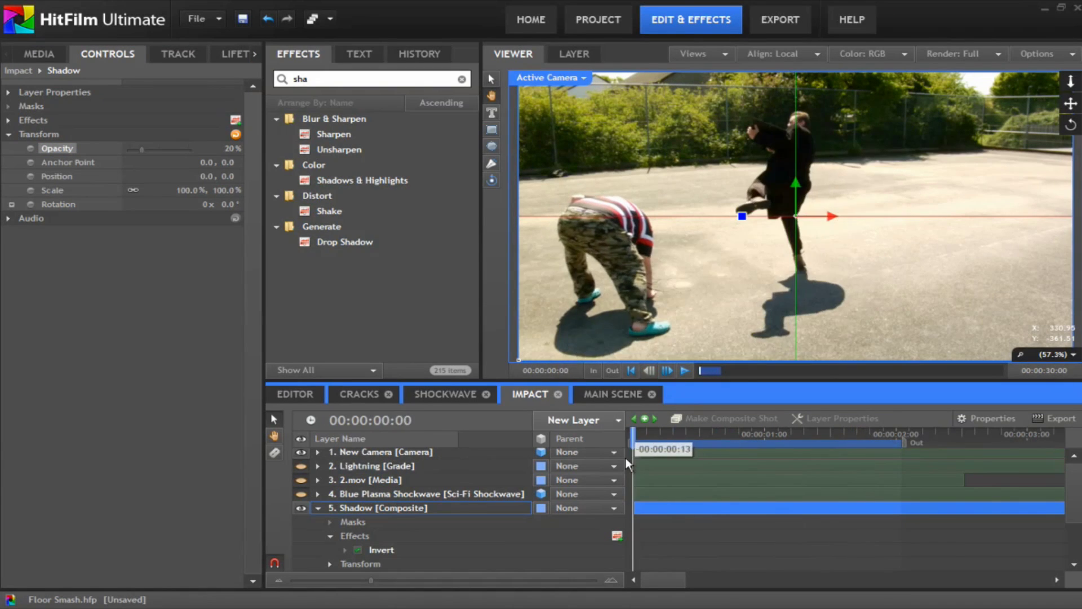
Step: Select Blue Plasma Shockwave, clear the effects search to 3D Effects presets, and make the layer visible
click(317, 508)
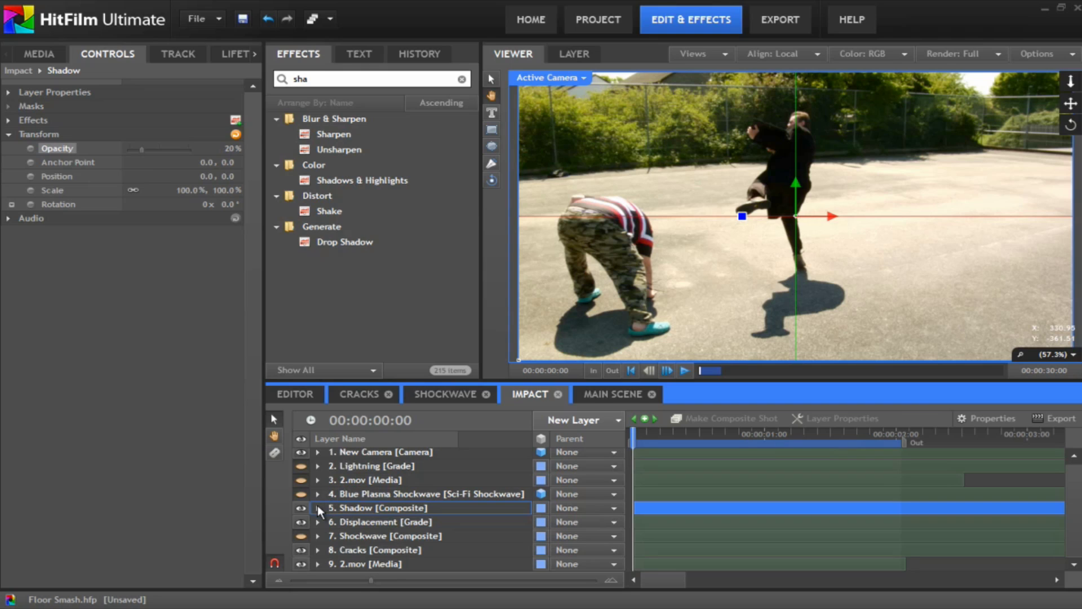
click(372, 495)
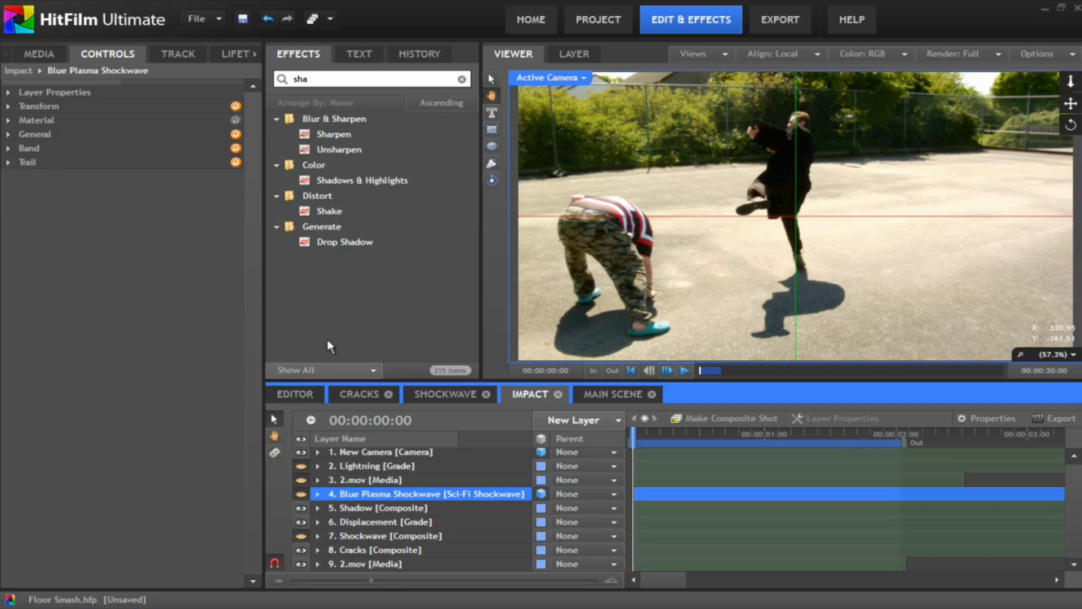
double_click(316, 79)
key(BackSpace)
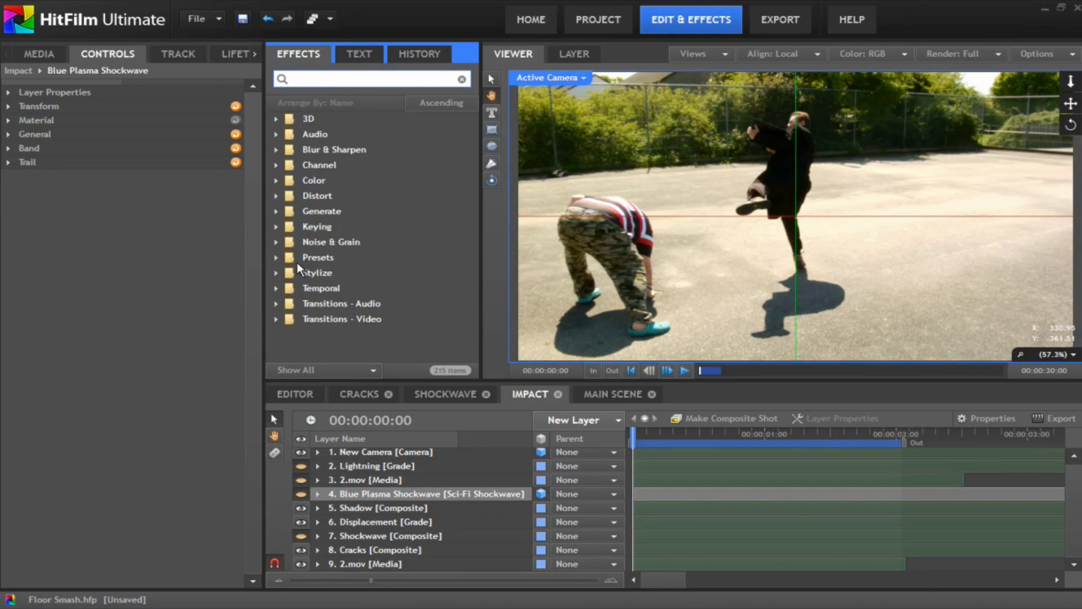
click(277, 257)
scroll(330, 279, down, 1)
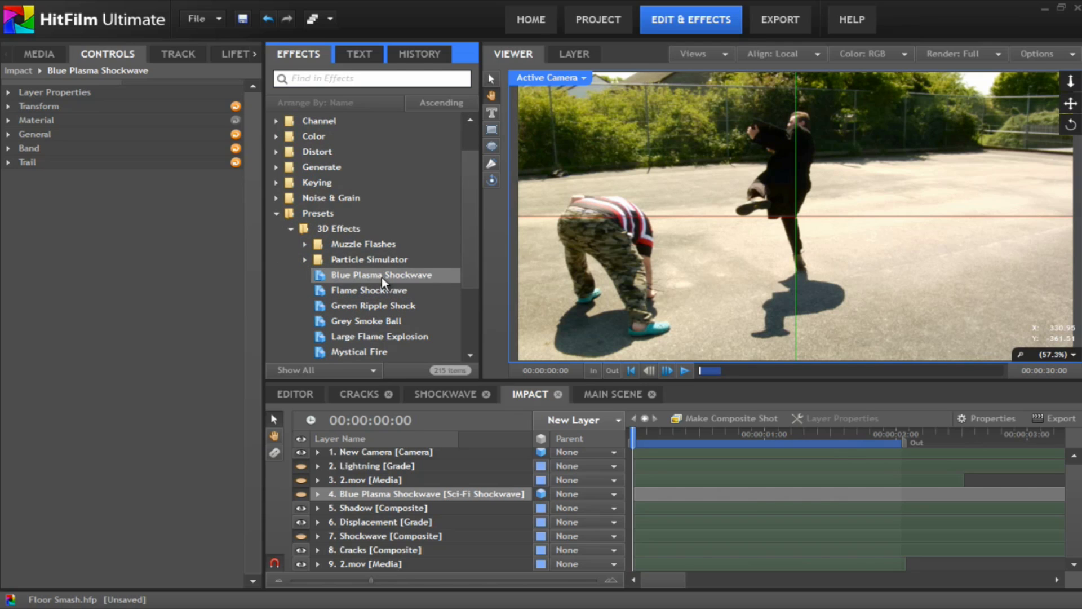
click(303, 494)
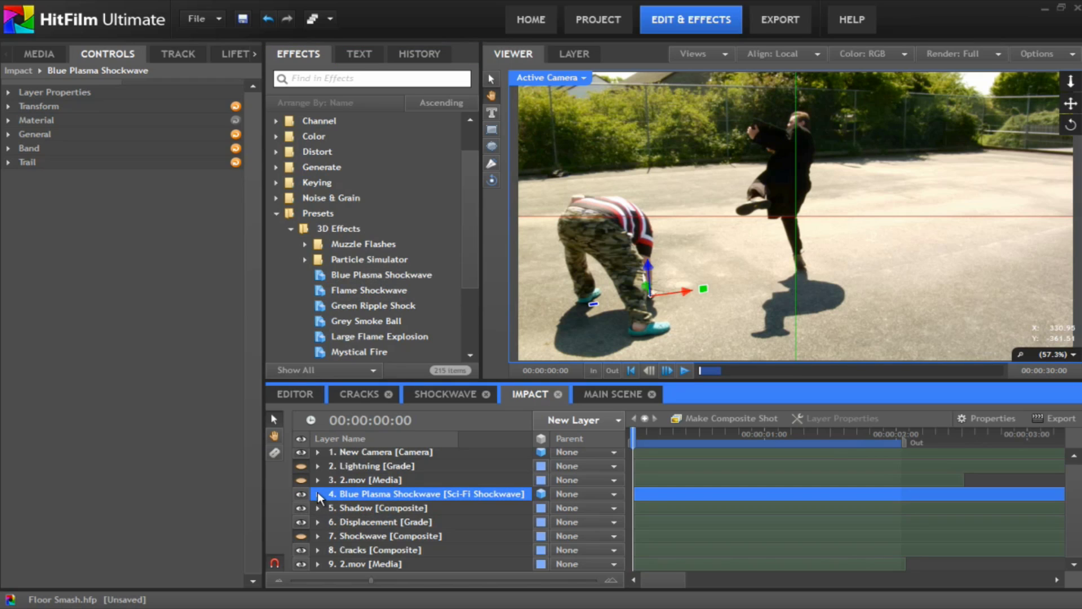
click(317, 493)
click(317, 493)
Step: Compare Blue Plasma Shockwave's 25% opacity and 75°, 0°, 338° orientation against the Shockwave plane's transform
click(8, 107)
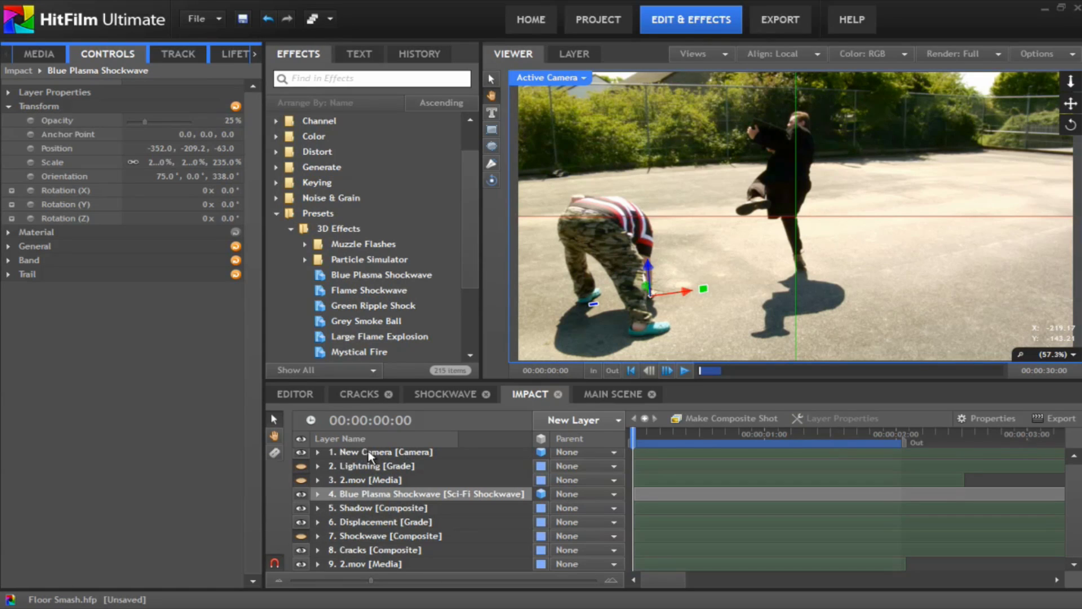
click(541, 496)
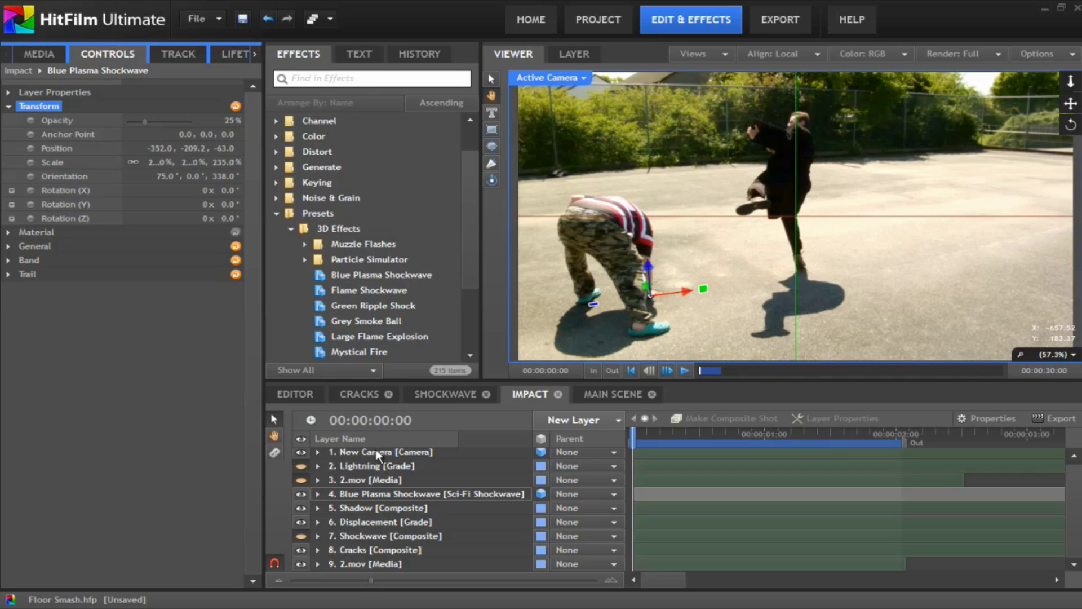
click(444, 393)
click(397, 469)
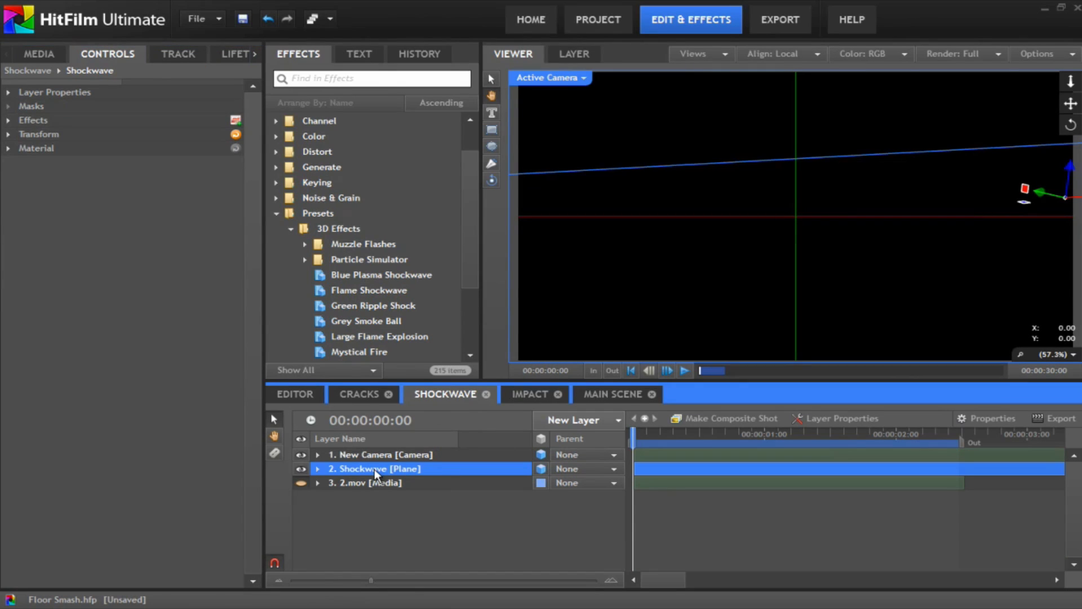
click(5, 138)
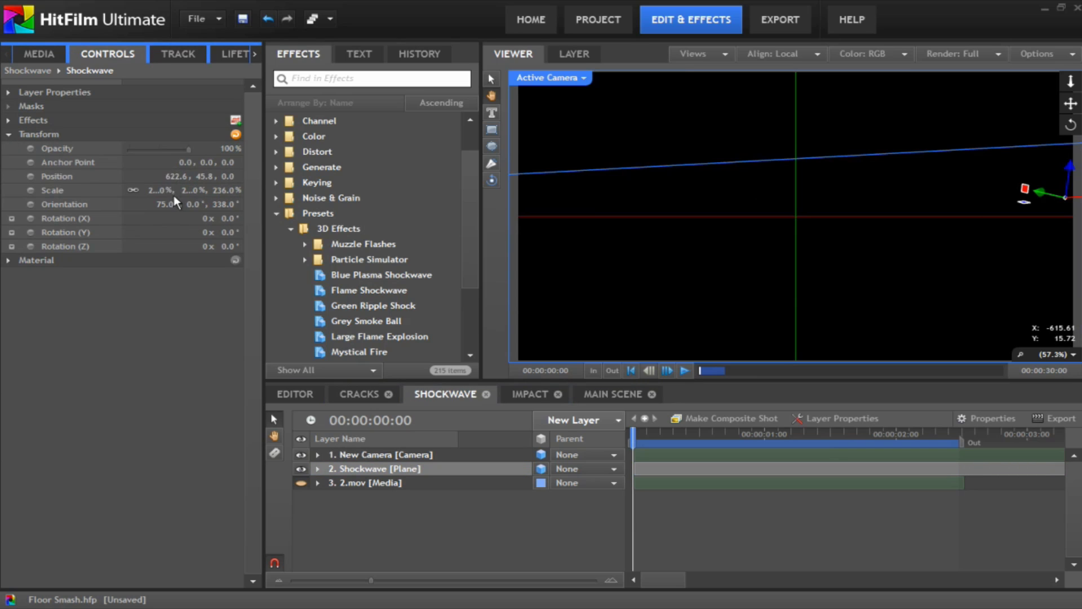
click(534, 398)
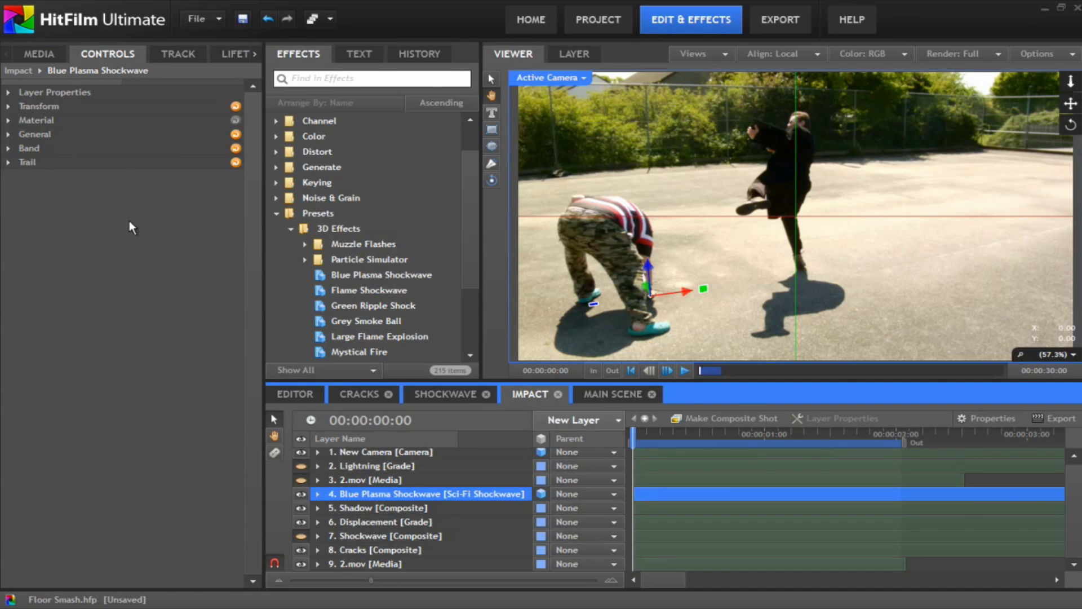
click(8, 106)
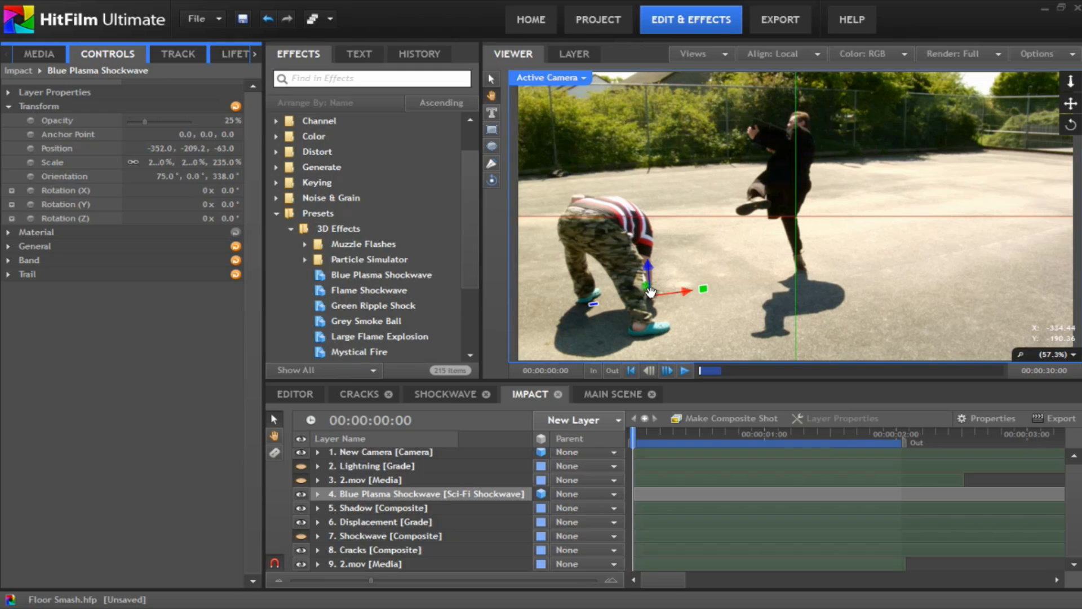
Step: Tick Preview in the shockwave's General settings, then check band colour 224, 208, 178 and trail amount 600
click(8, 246)
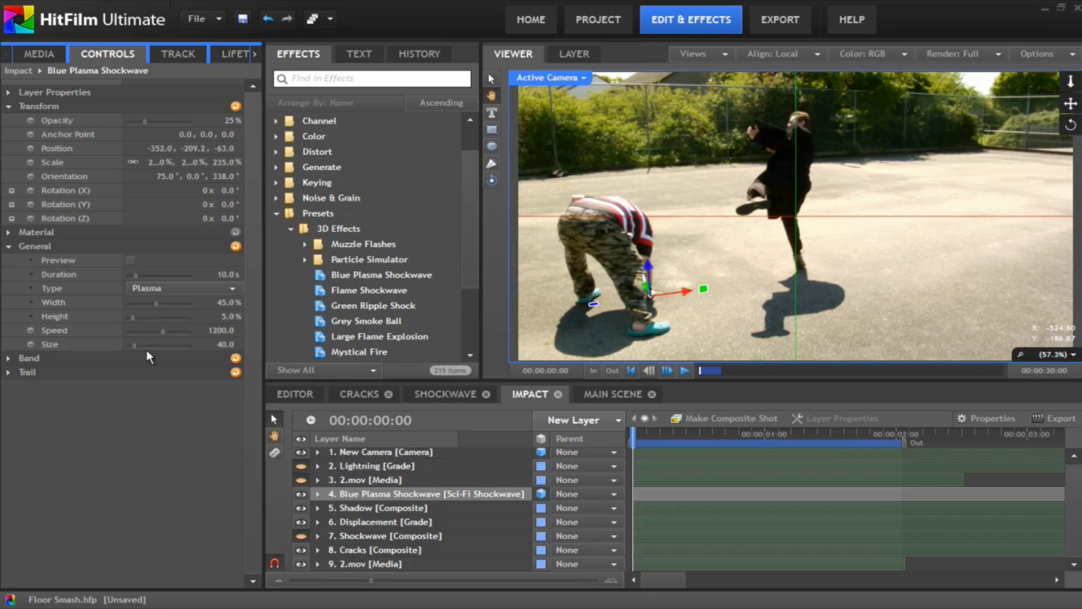
click(130, 260)
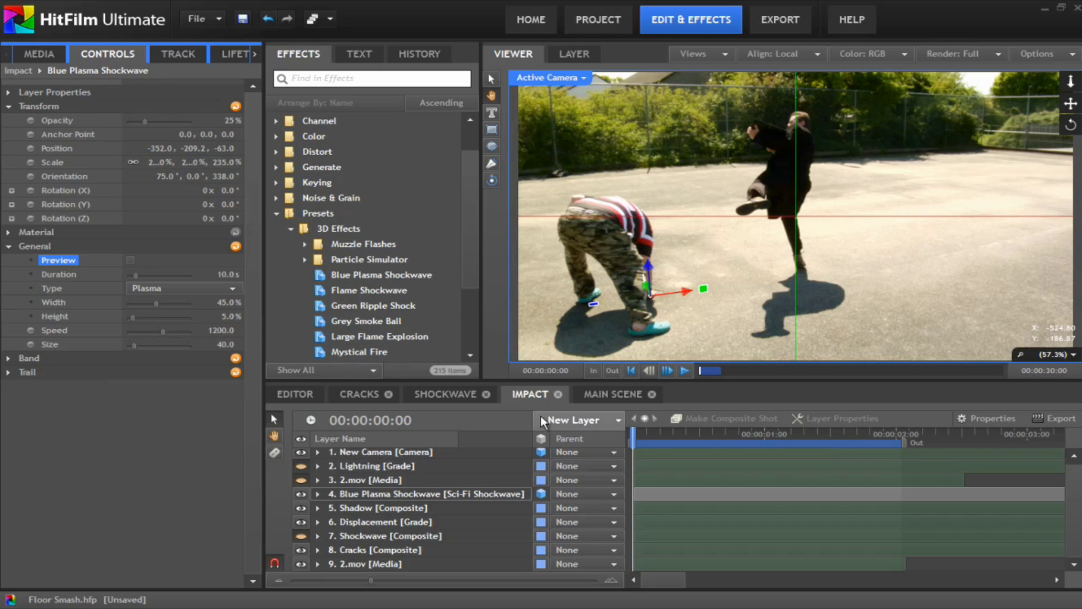
click(8, 246)
click(8, 260)
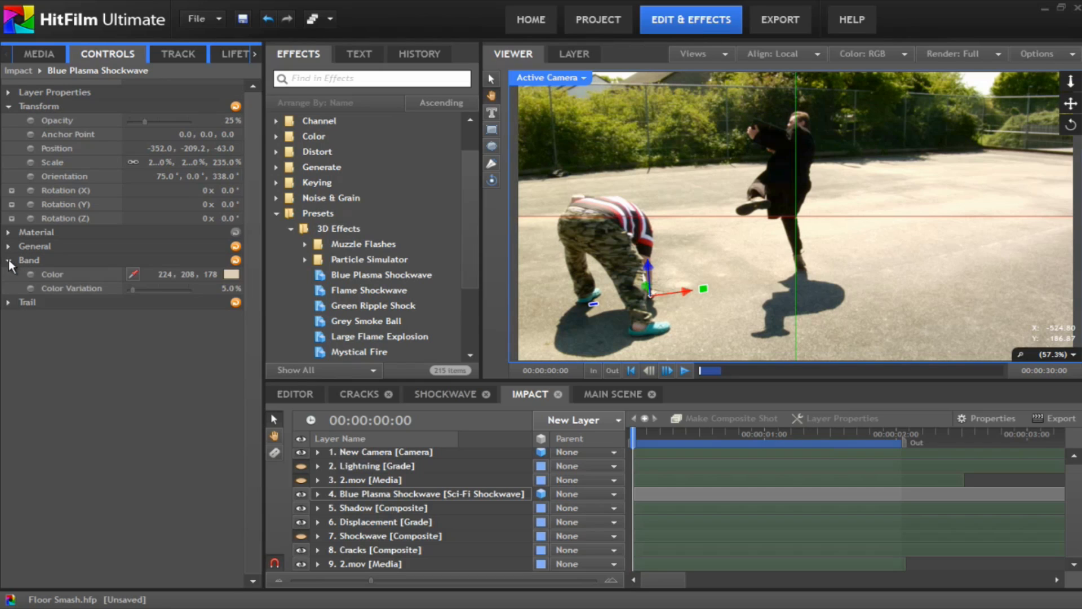
click(8, 302)
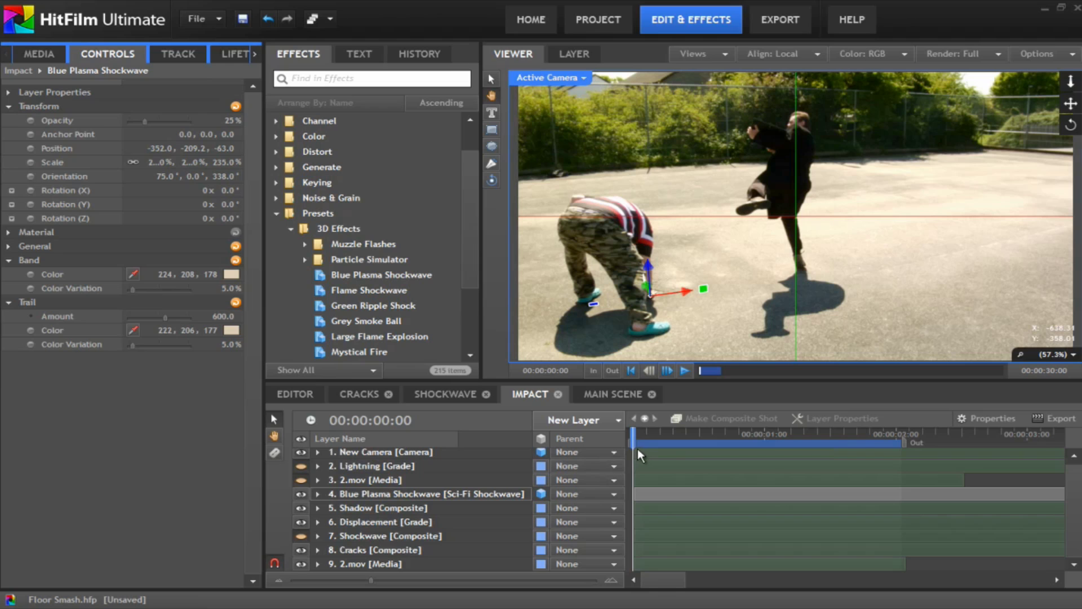
drag(635, 435, 858, 454)
drag(757, 445, 784, 444)
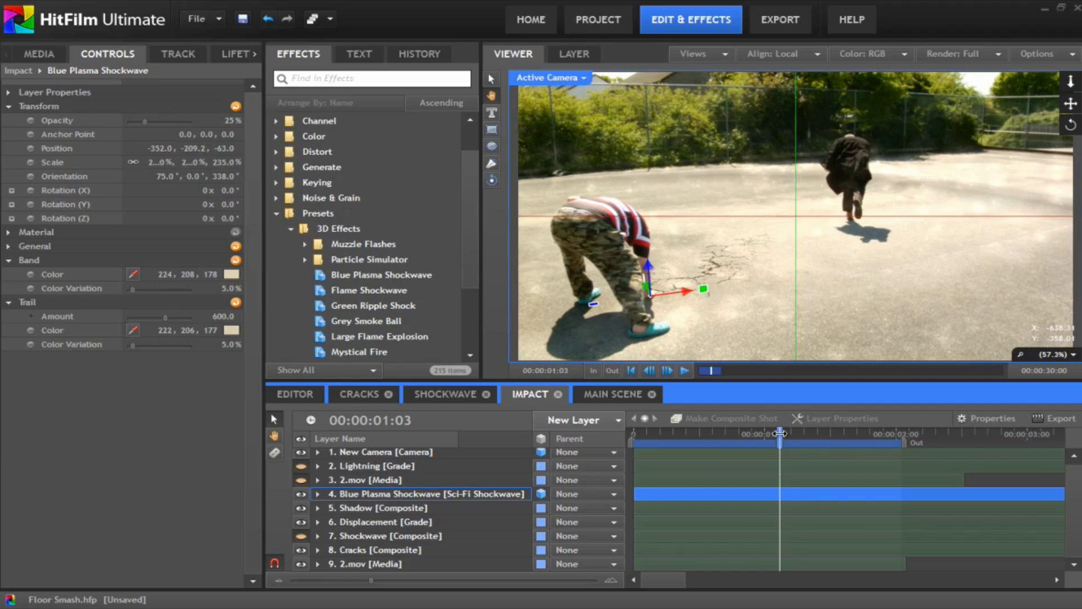
drag(780, 433, 629, 434)
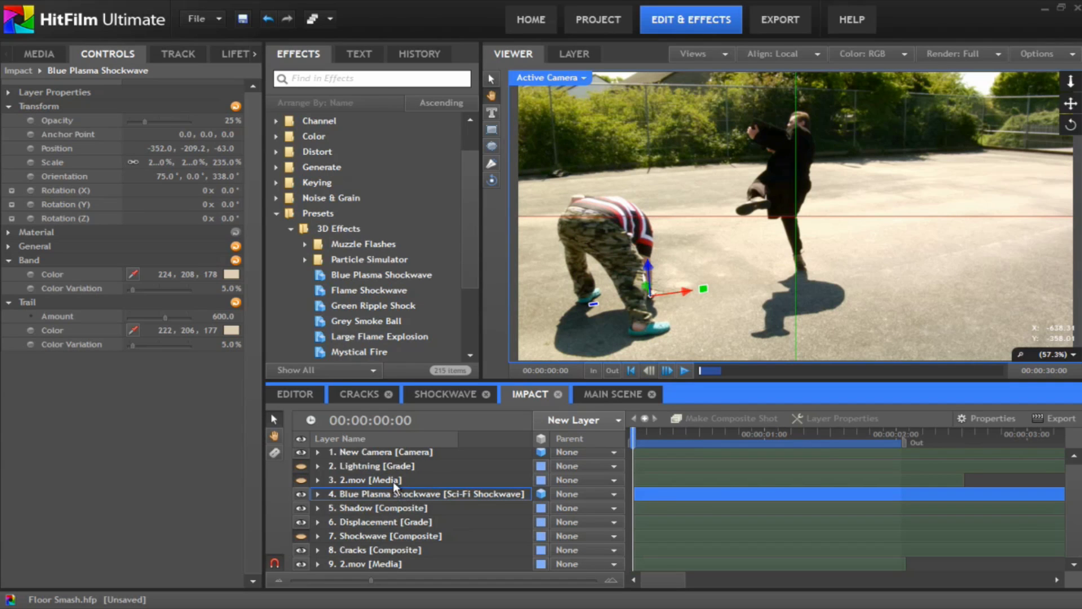
drag(633, 437, 691, 437)
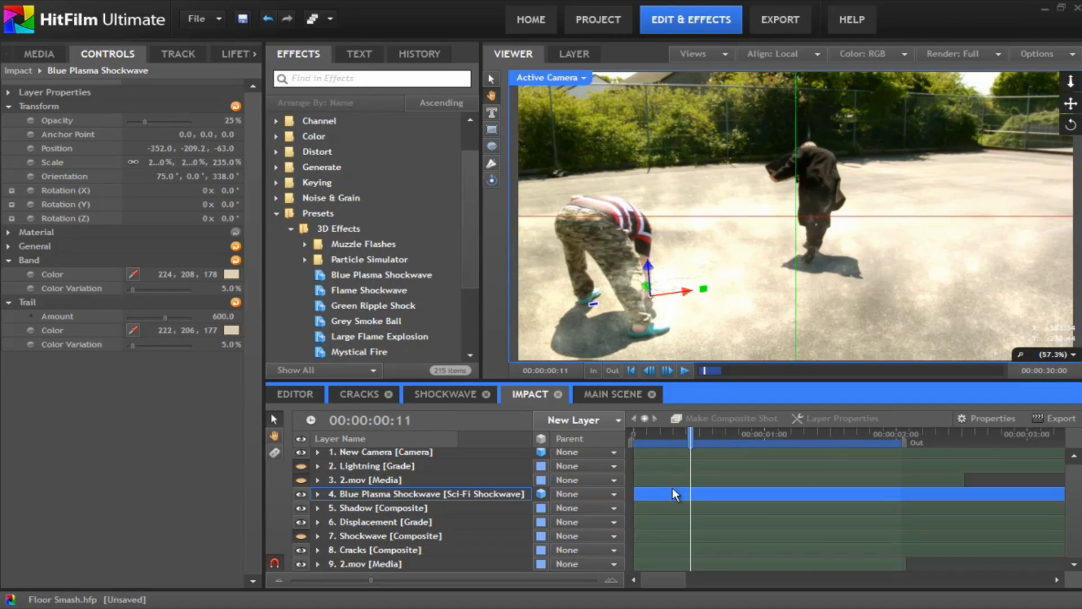
Step: Make the 2.mov layer visible and verify its keyframed mask tracks the crouching actor
click(369, 480)
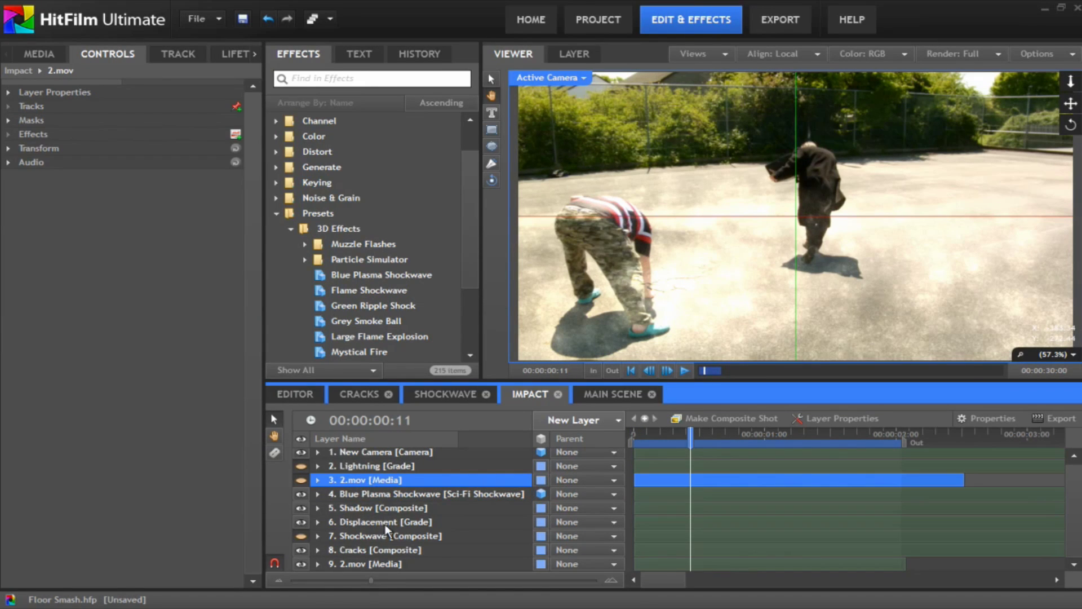
click(302, 480)
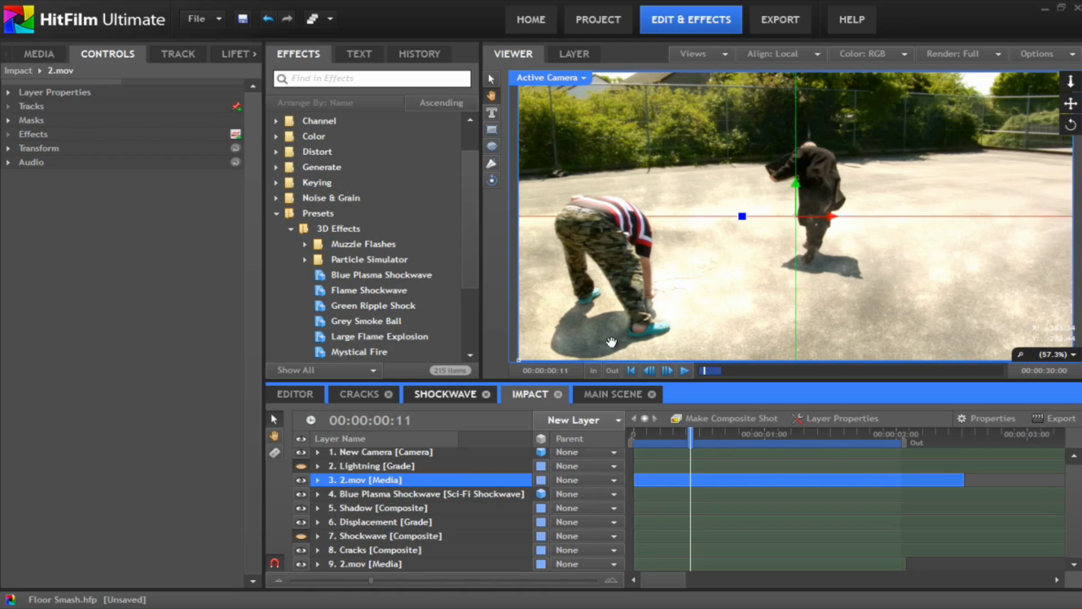
click(319, 481)
click(330, 507)
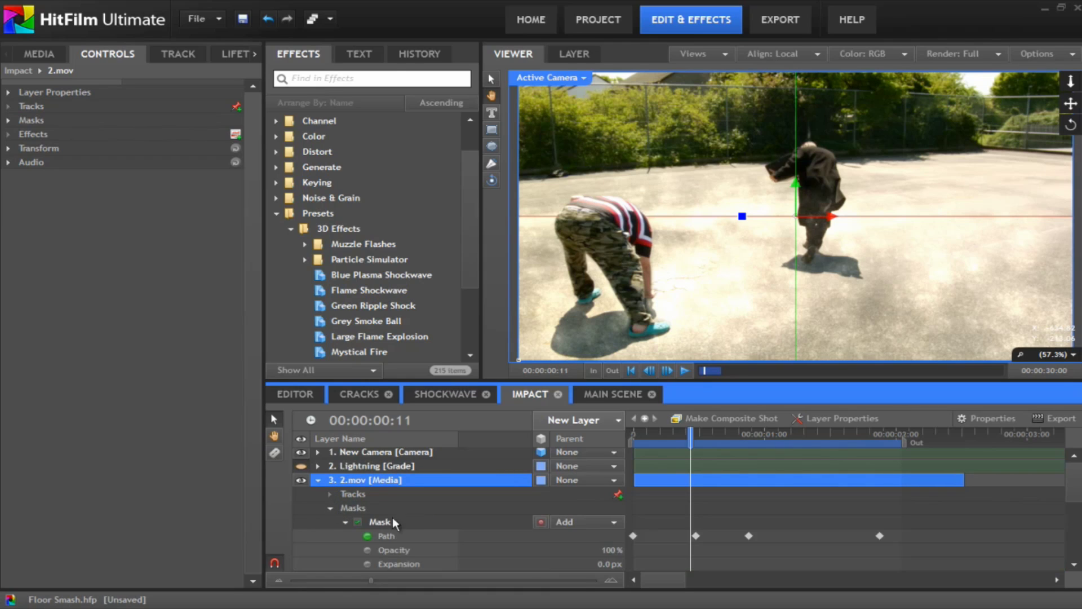
click(389, 536)
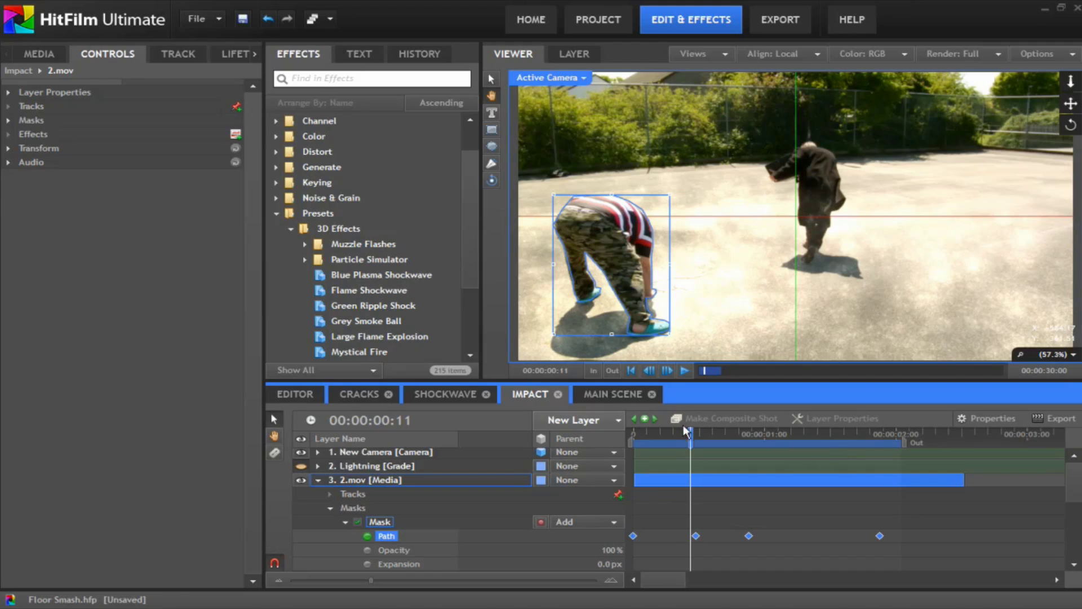
drag(689, 432, 879, 439)
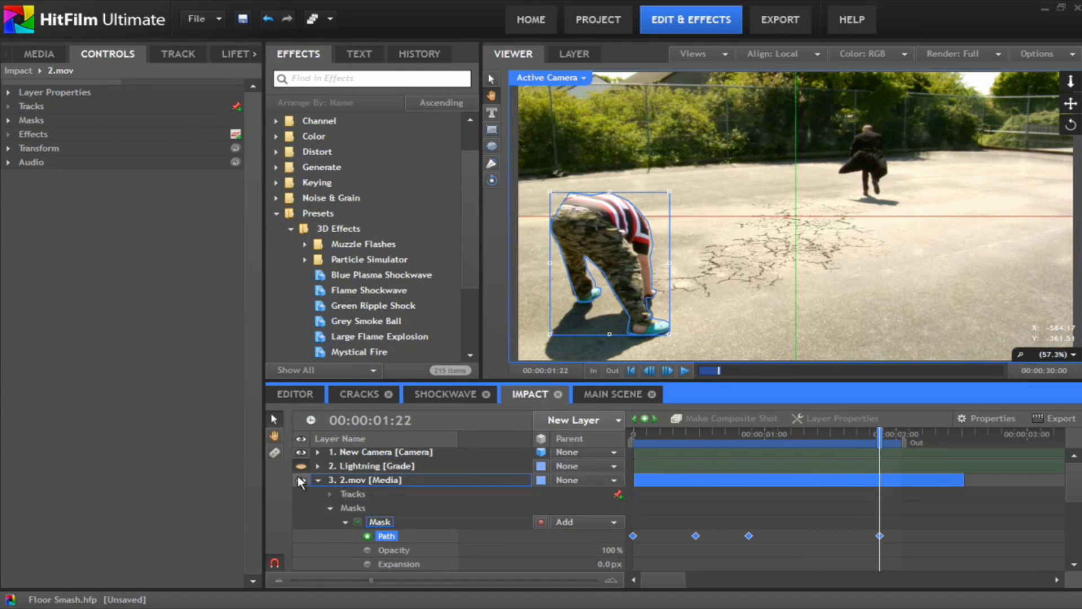
click(319, 479)
drag(638, 433, 733, 434)
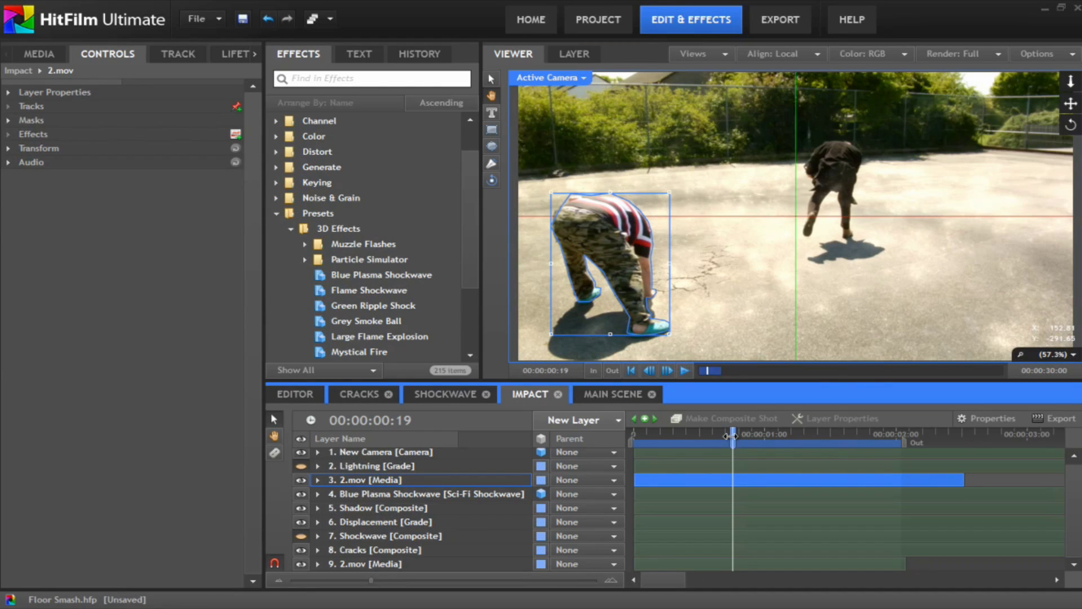
drag(731, 440, 622, 426)
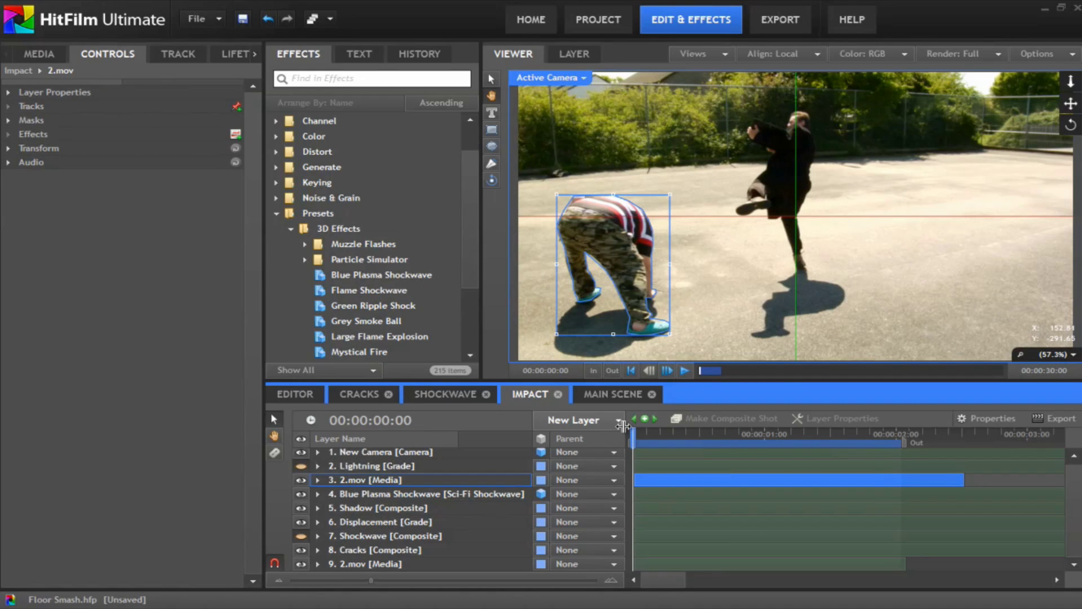
Step: Enable the Lightning layer's first Lightning & Electricity effect and reveal opacity keyframes peaking 81% at frame 6
click(349, 467)
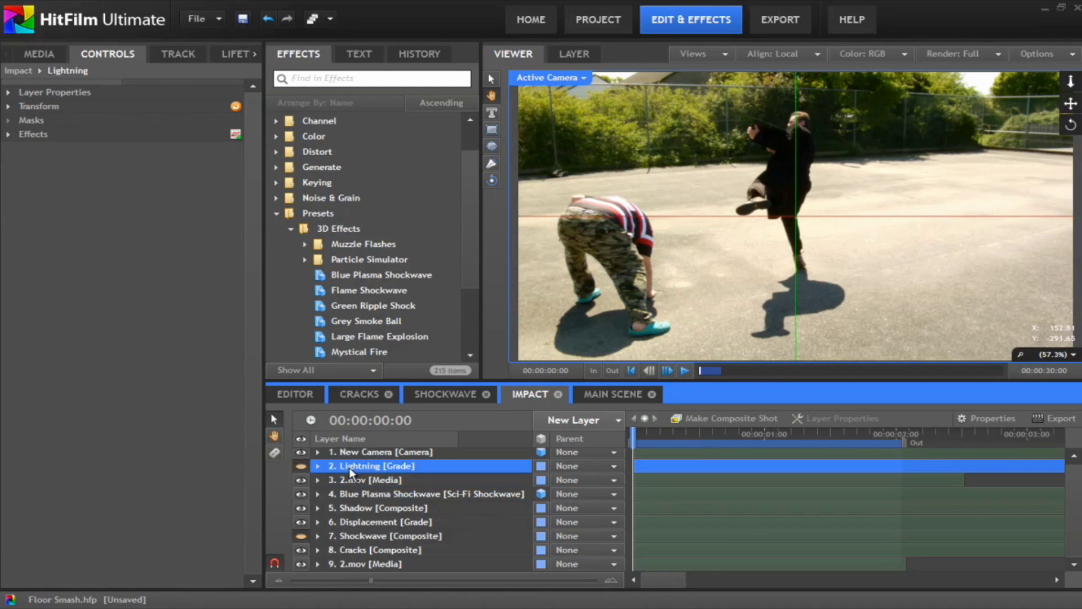
click(317, 467)
click(316, 467)
click(9, 135)
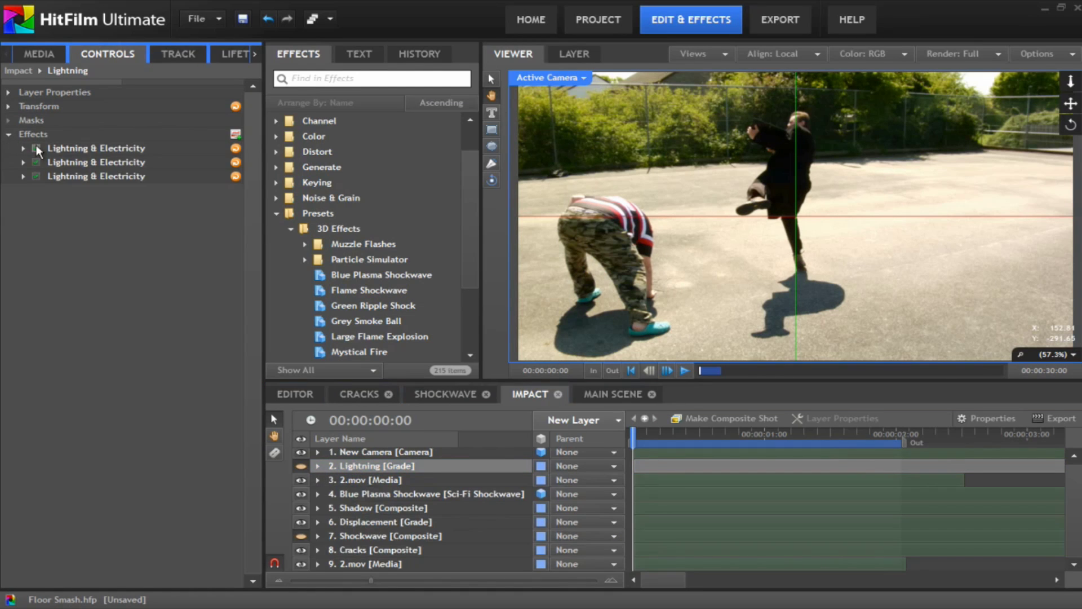
click(304, 467)
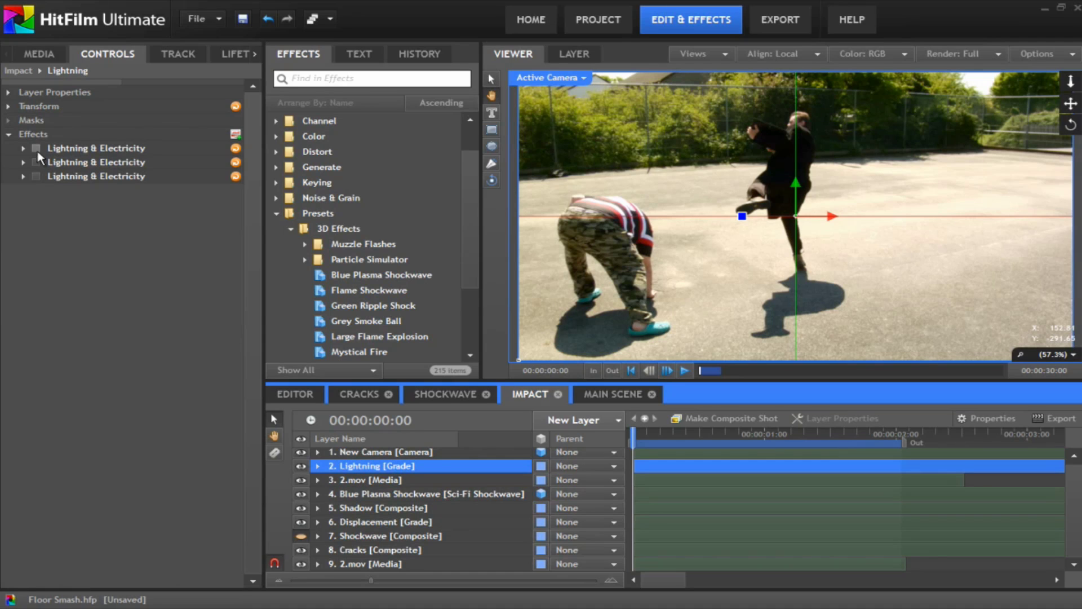
click(34, 176)
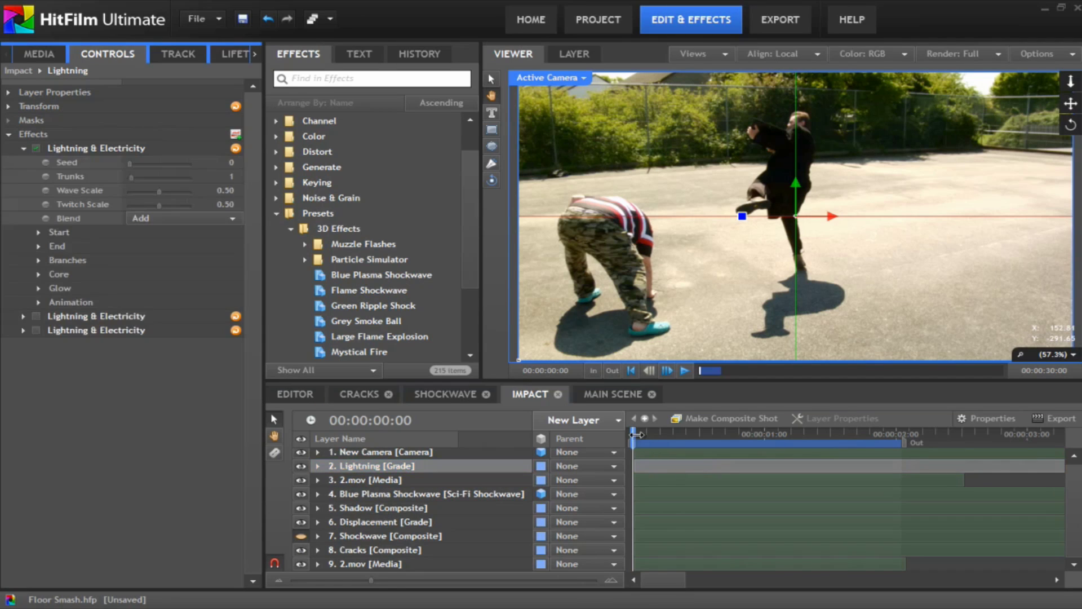
click(317, 466)
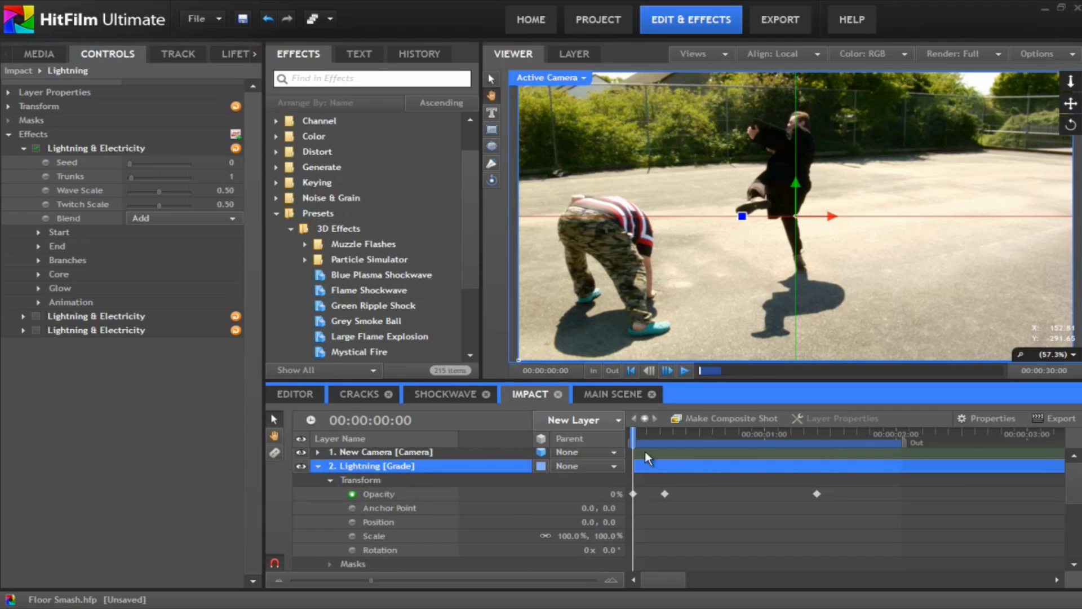
drag(633, 434, 631, 460)
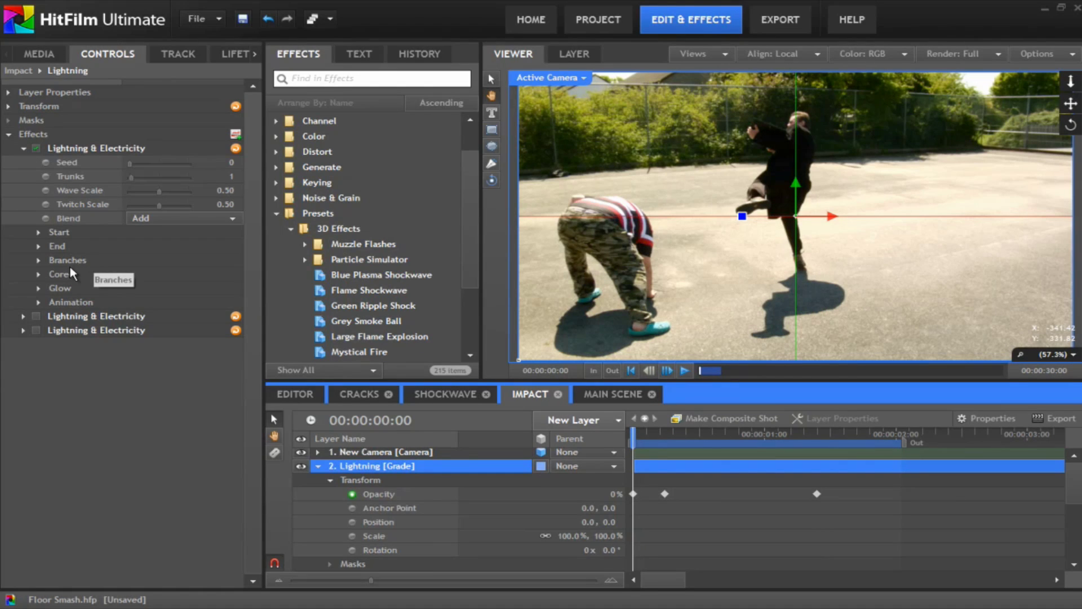
Step: Review the lightning's Branches, Core and cyan Glow (85, 255, 255, 0.60 opacity) settings at frame 6
click(40, 260)
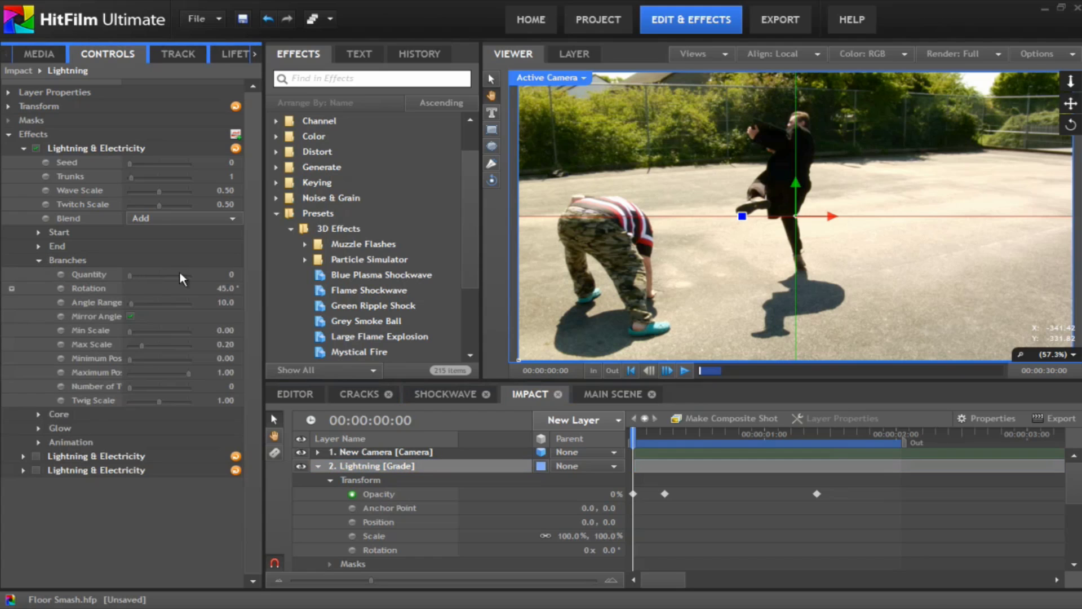
click(39, 414)
click(38, 471)
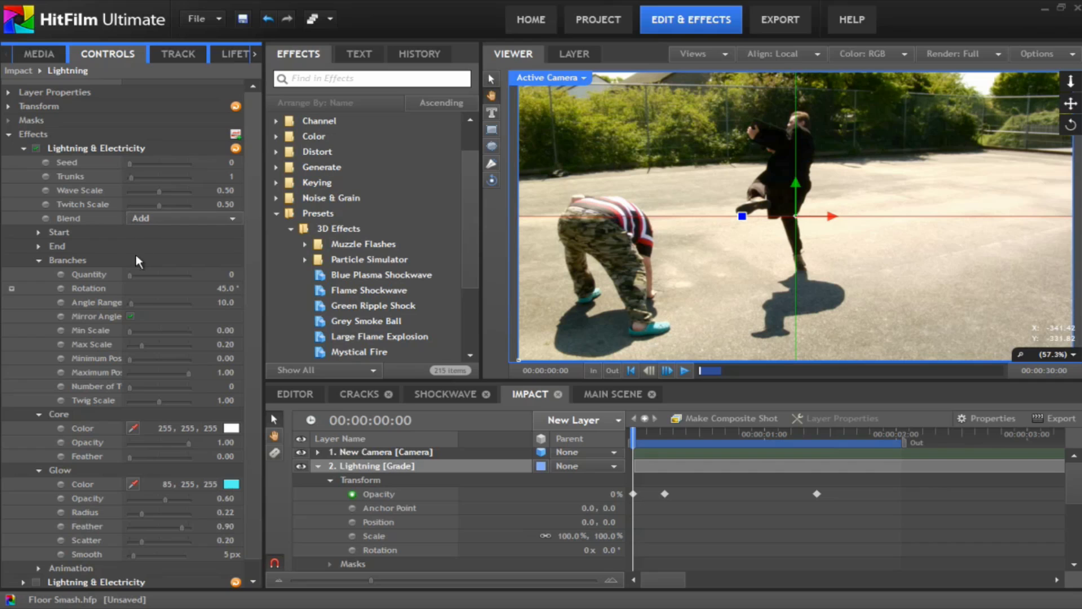
click(663, 433)
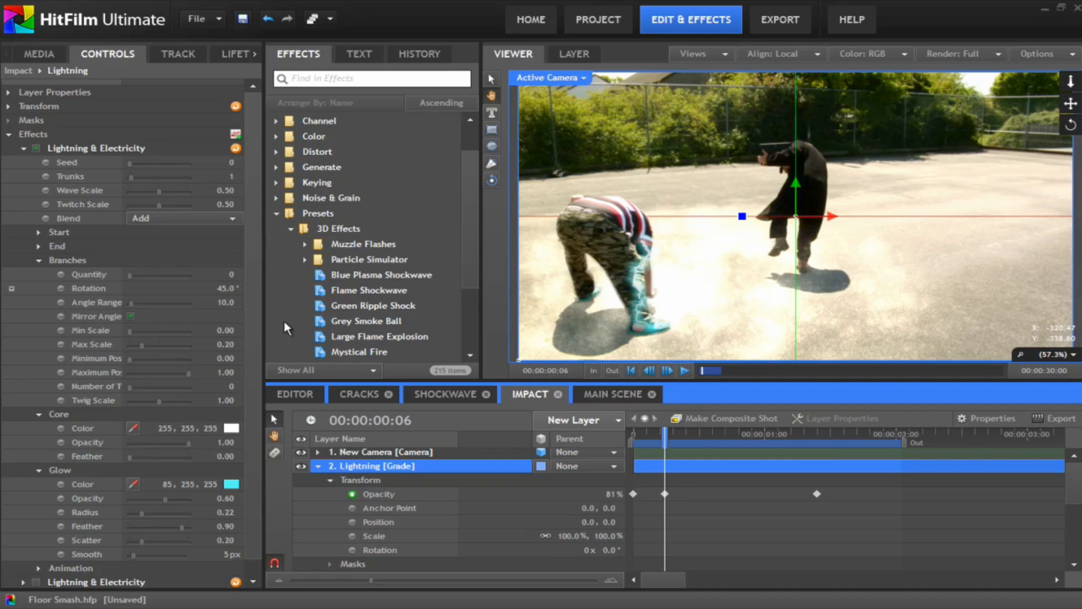
Step: Enable the second and third Lightning & Electricity effects and check each effect's Seed value
click(23, 148)
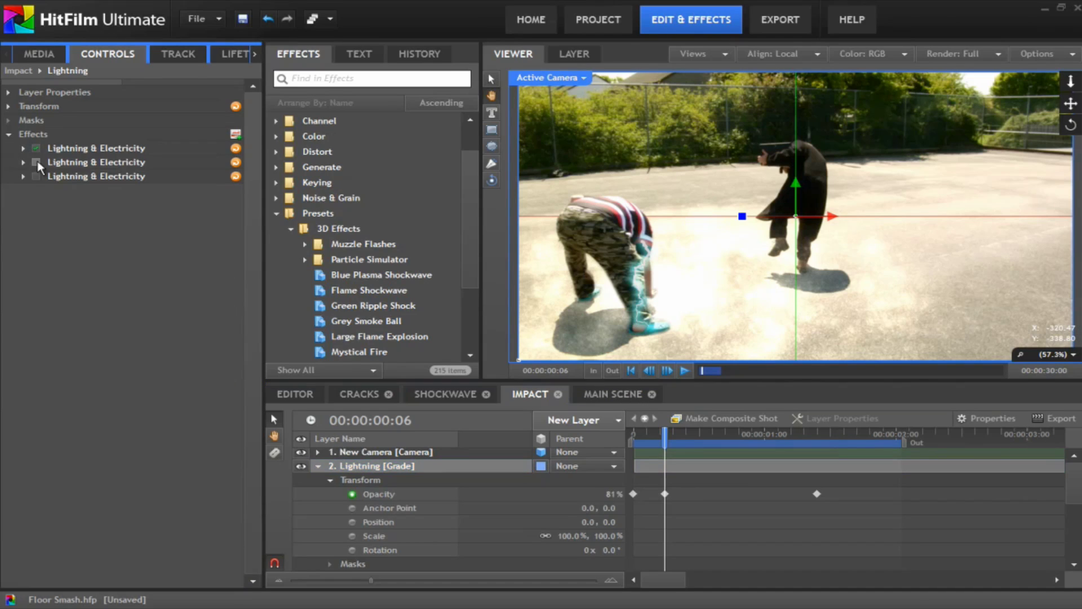
click(37, 162)
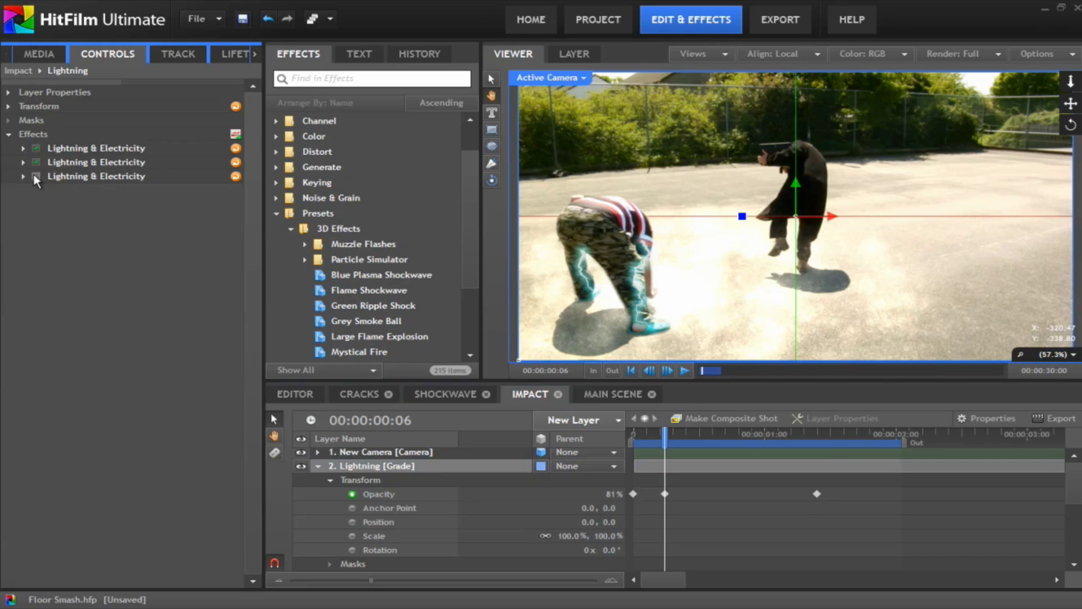
click(36, 177)
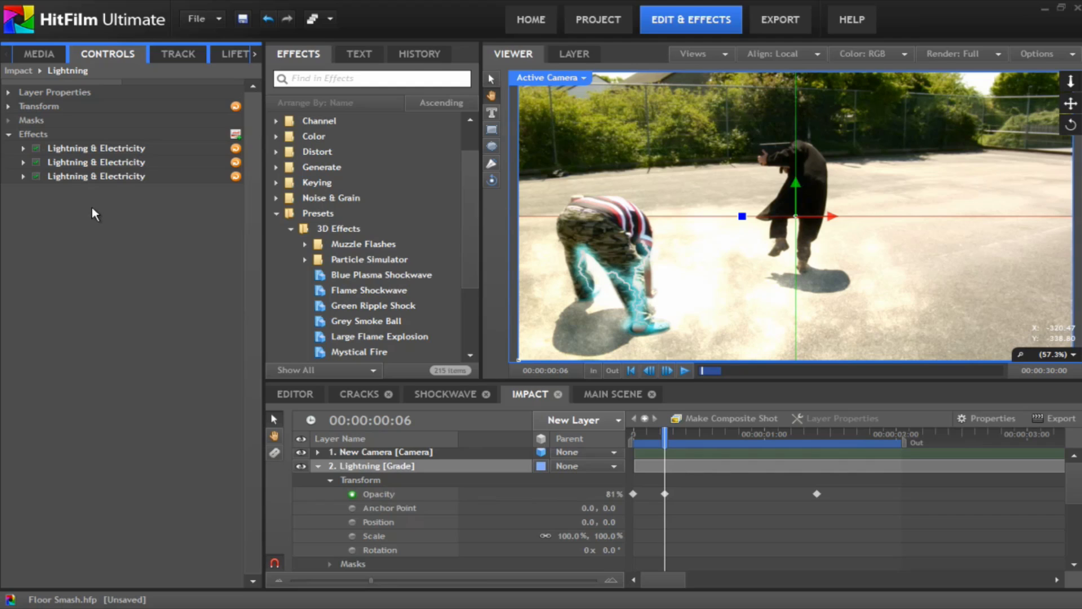
click(24, 149)
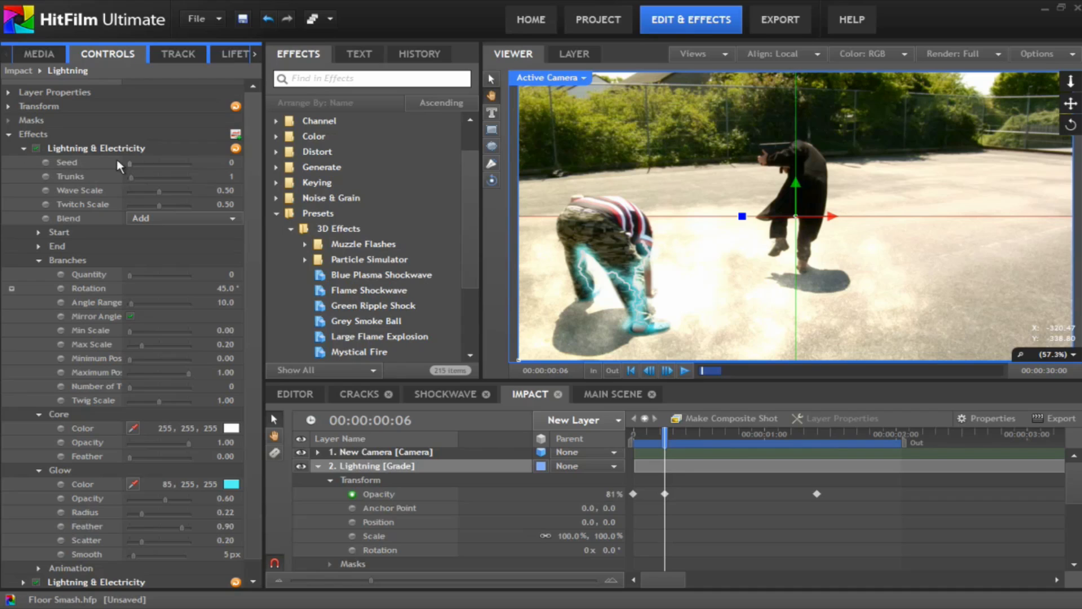
click(23, 148)
click(23, 161)
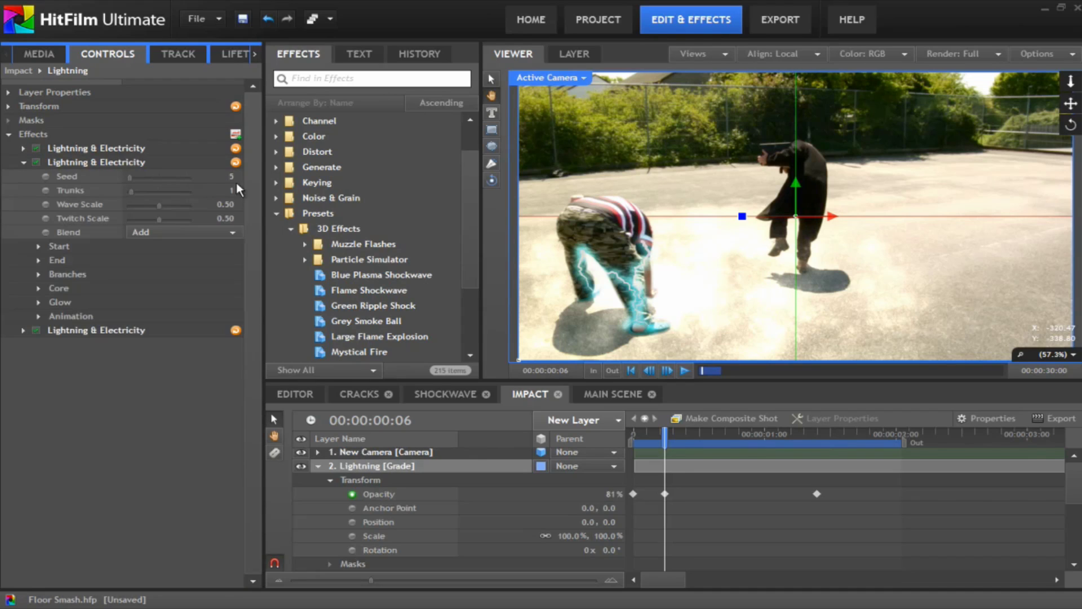
click(23, 162)
click(23, 176)
click(24, 176)
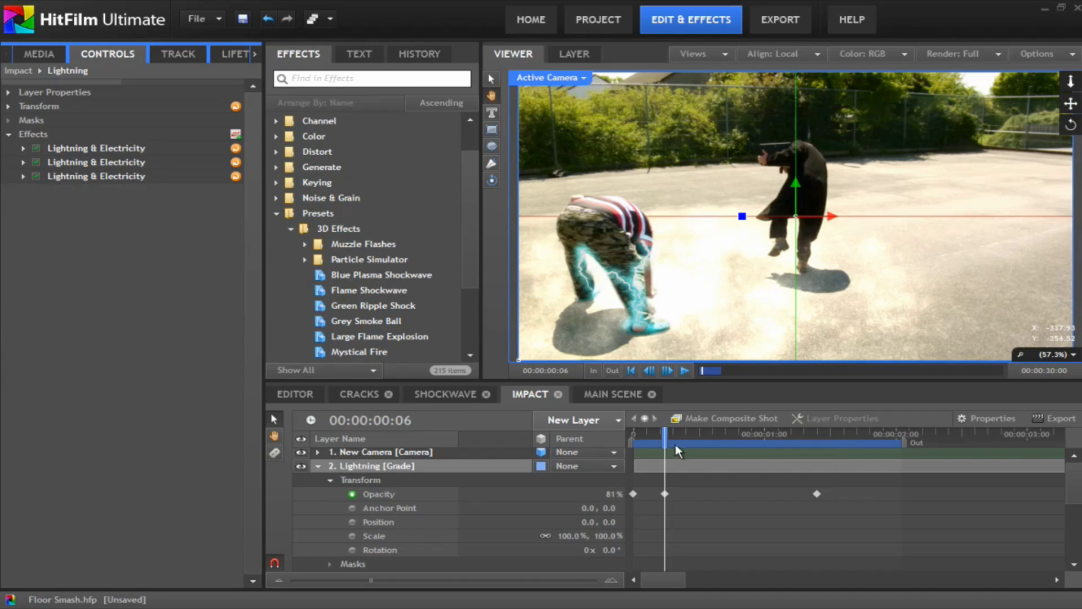
Step: Save Floor Smash.hfp and preview the lightning fading in across both legs
drag(666, 438, 629, 430)
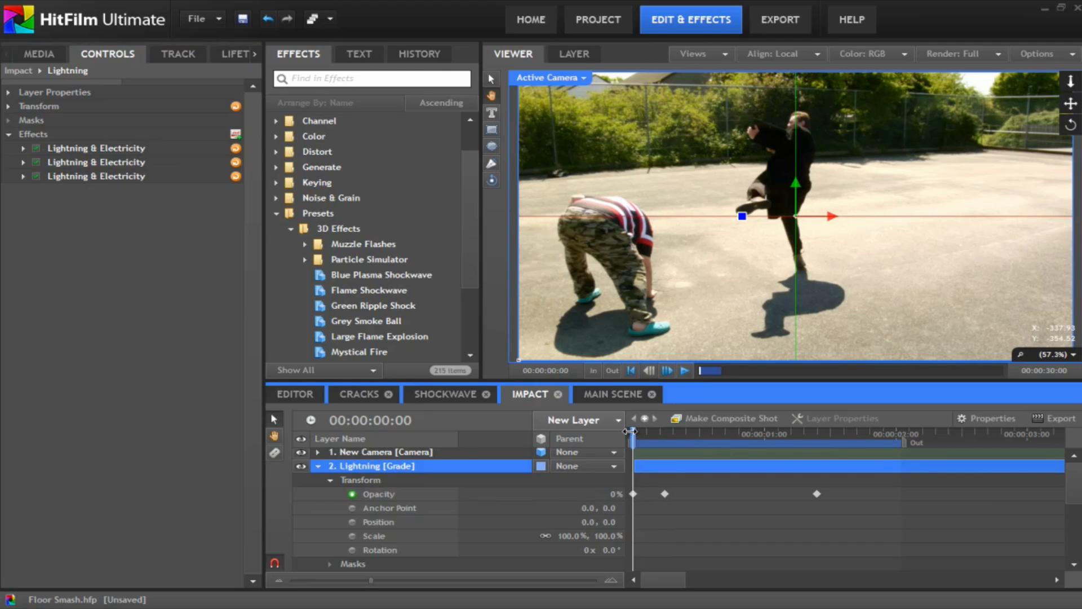
click(247, 18)
drag(634, 438, 819, 466)
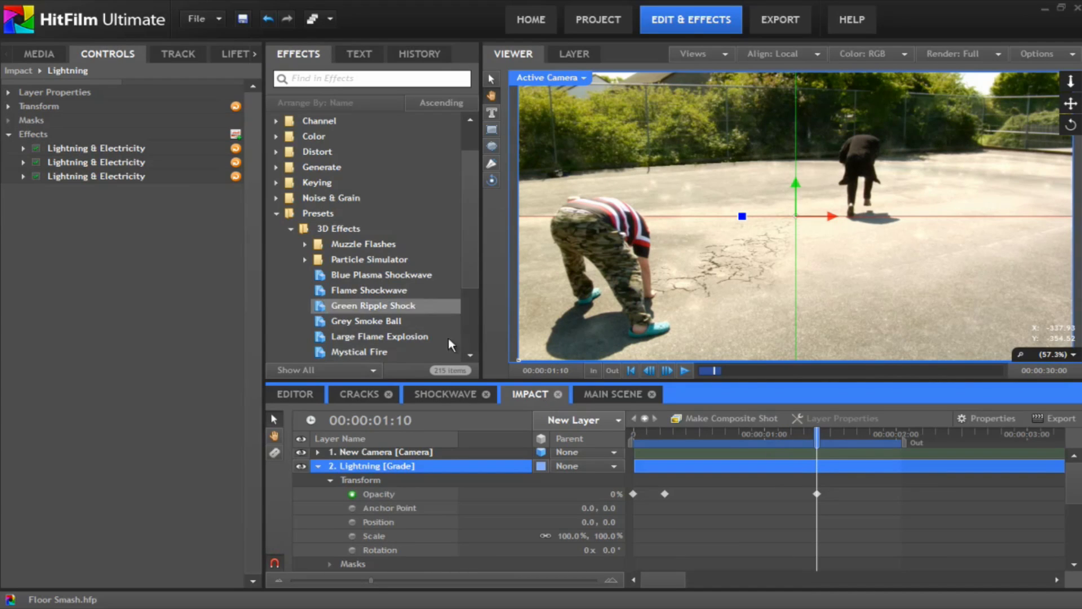
Step: Open the Main Scene composite and make the Impact layer visible
click(603, 393)
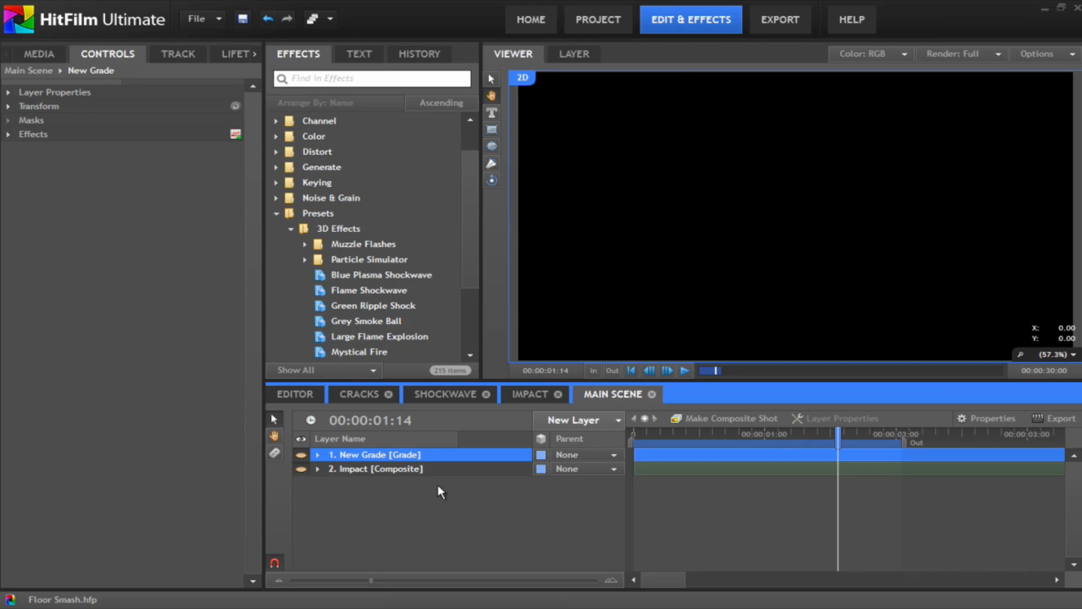
click(301, 468)
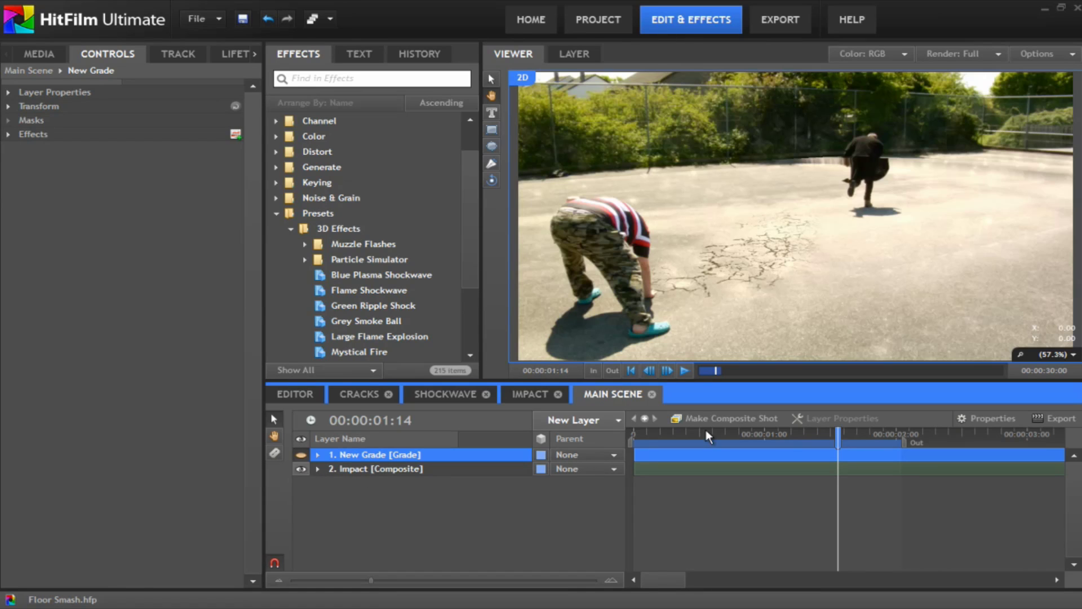
click(633, 429)
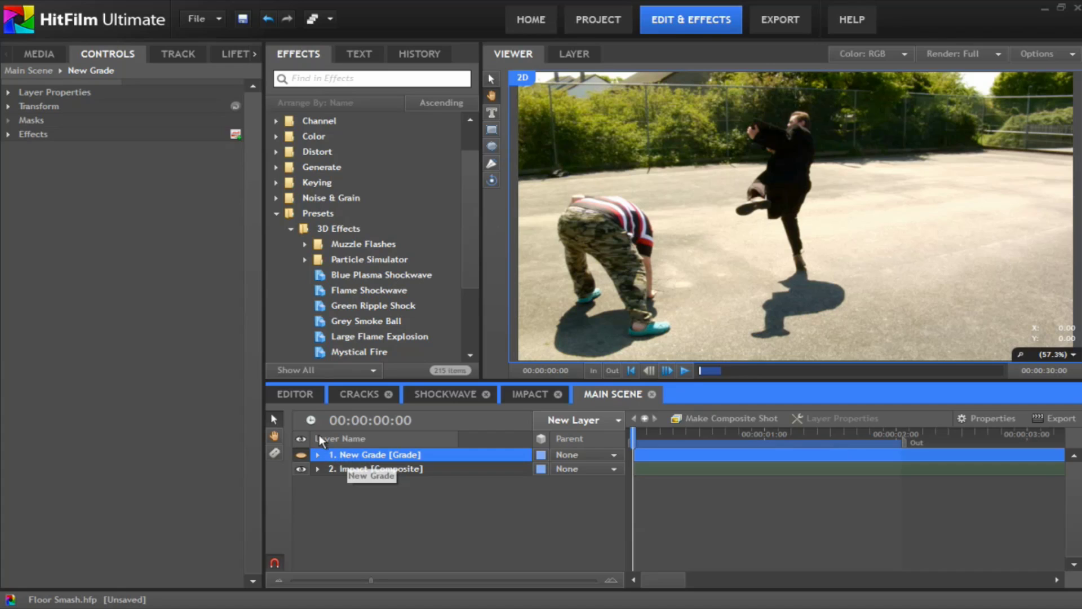
Step: Reveal New Grade's Shake Amount keyframes (25.0 down to 0.0) and scrub through to preview the shake
click(18, 136)
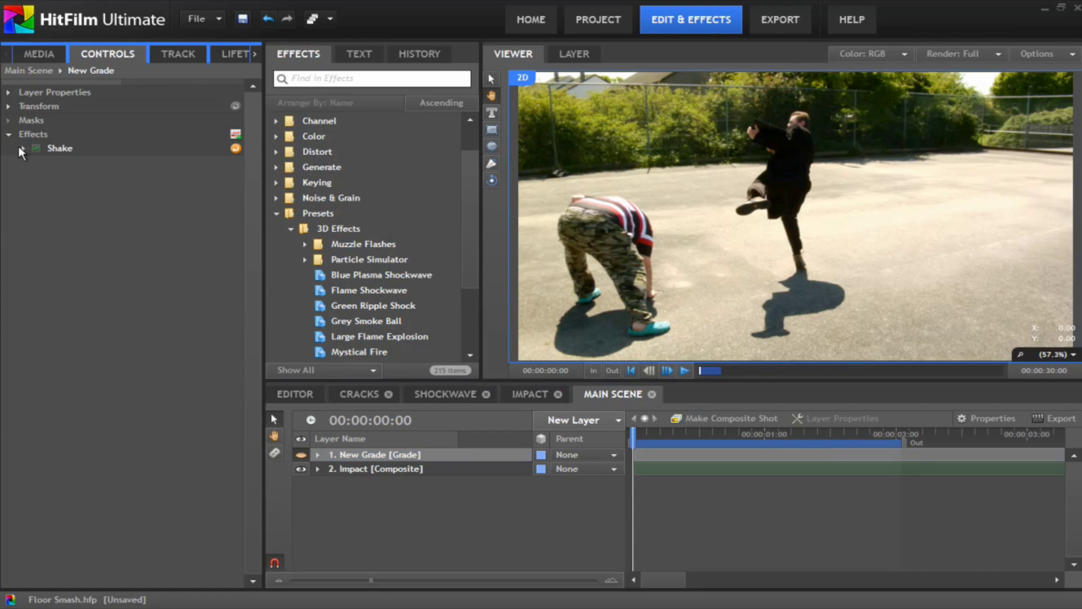
click(22, 147)
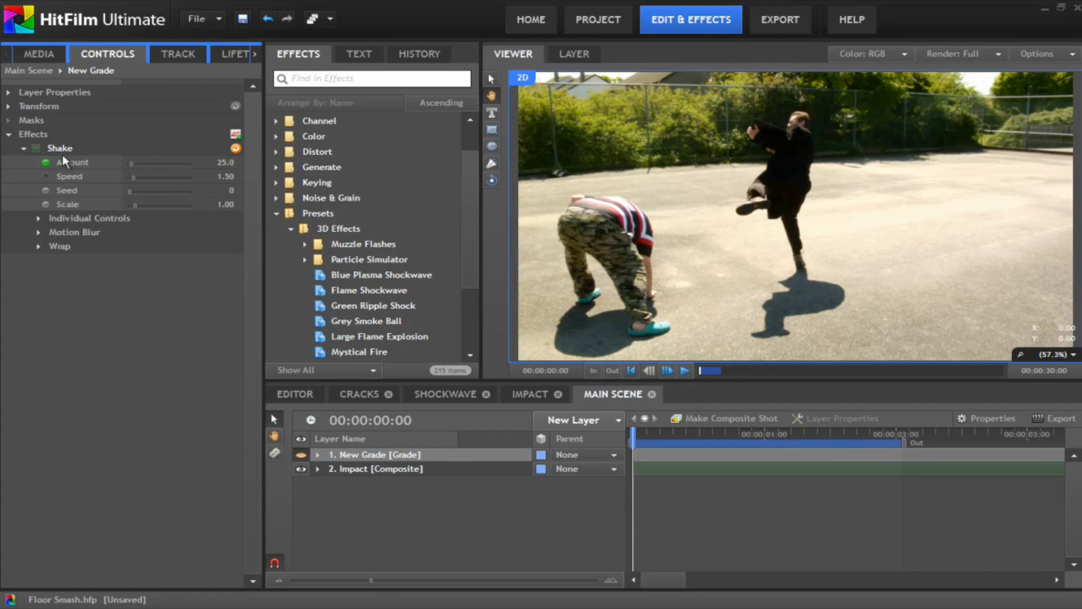
click(303, 454)
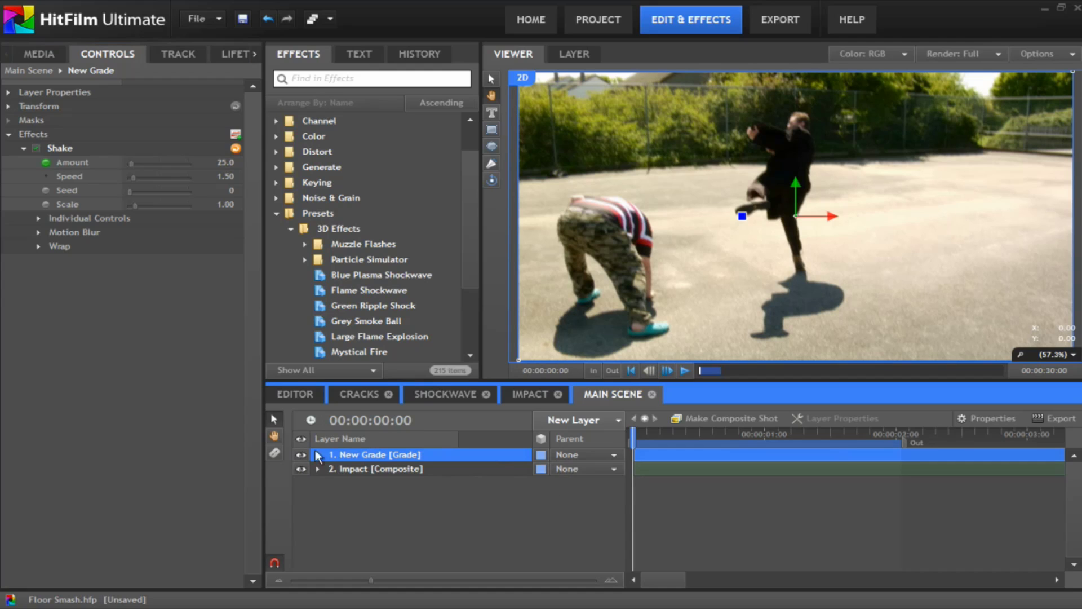
click(317, 454)
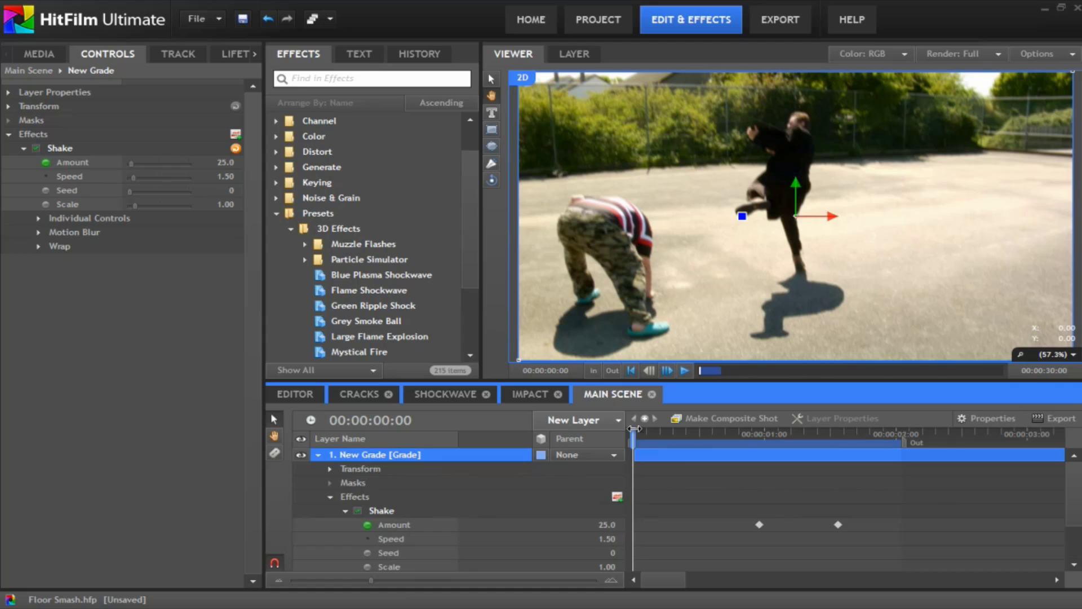
click(755, 440)
drag(760, 432, 844, 440)
drag(634, 431, 844, 433)
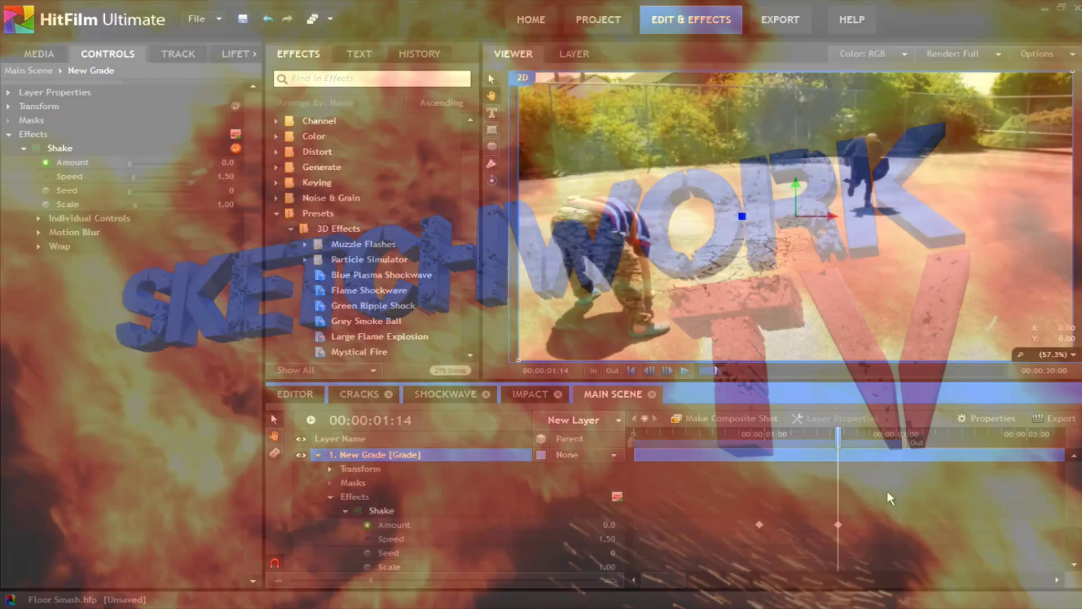